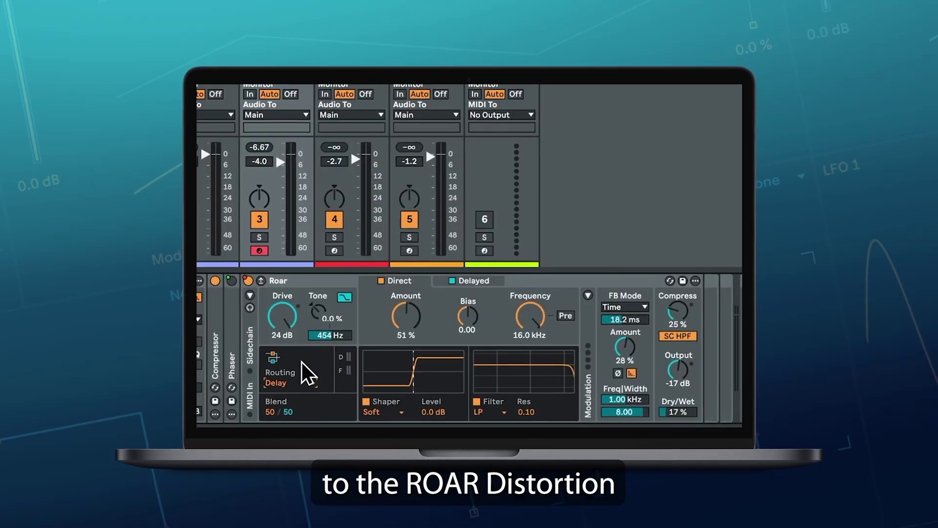
# - Switch Roar's routing to Single and back to Delay
pyautogui.click(306, 384)
pyautogui.click(274, 295)
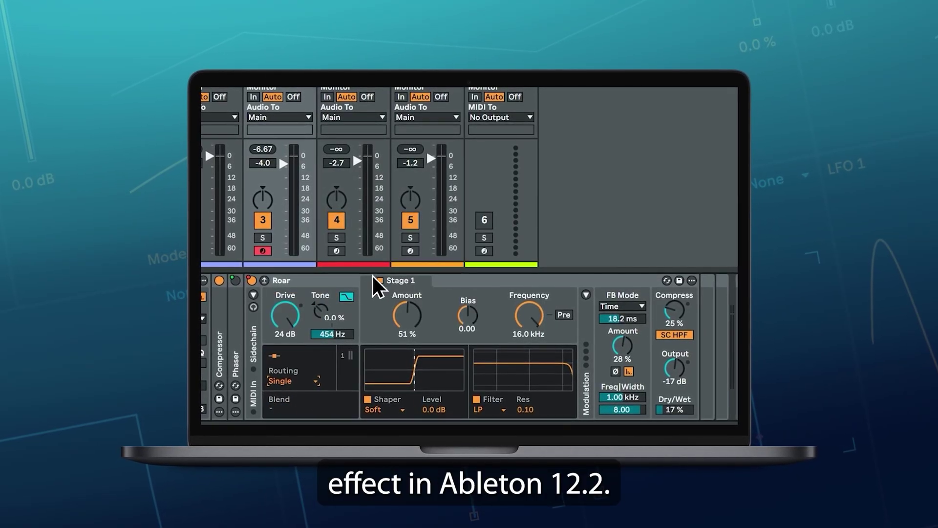
pyautogui.click(295, 381)
pyautogui.click(299, 377)
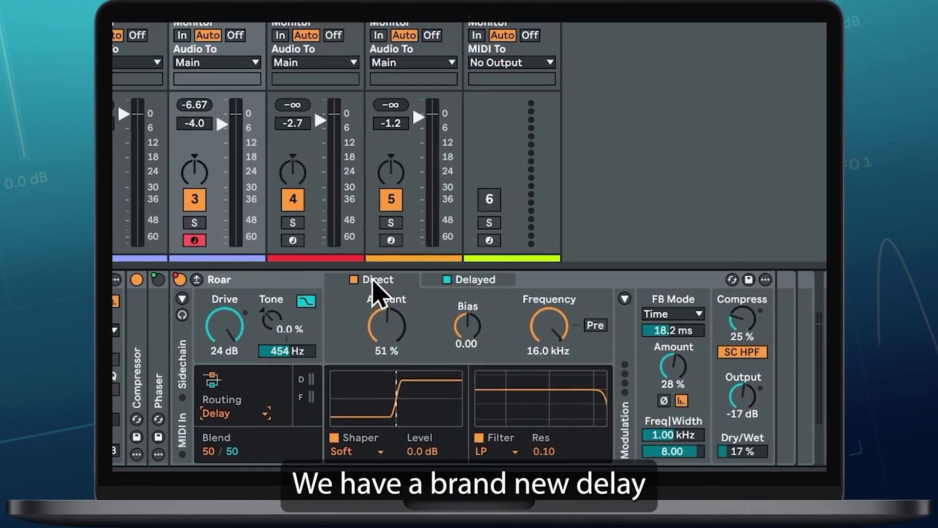
# - Turn off Roar's Delayed stage and sweep the Direct stage's Amount, ending at 51 %
pyautogui.click(383, 281)
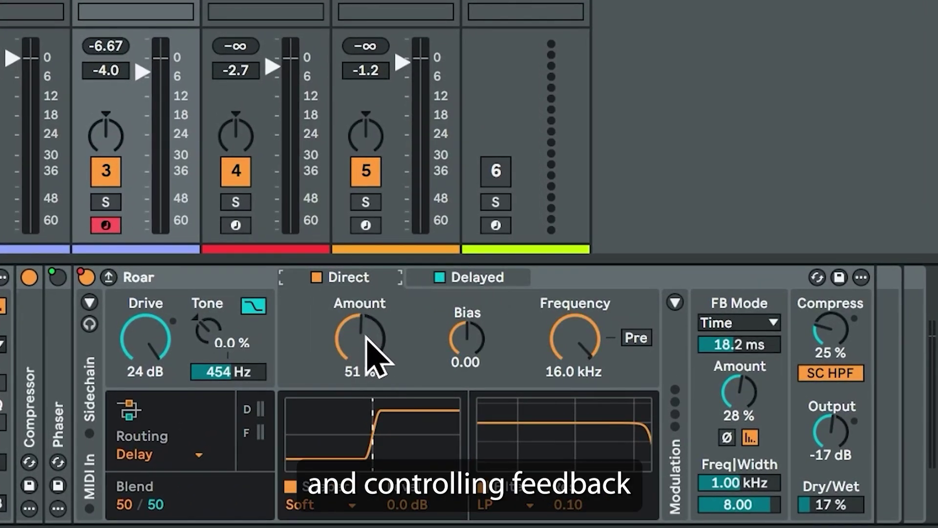
pyautogui.click(440, 277)
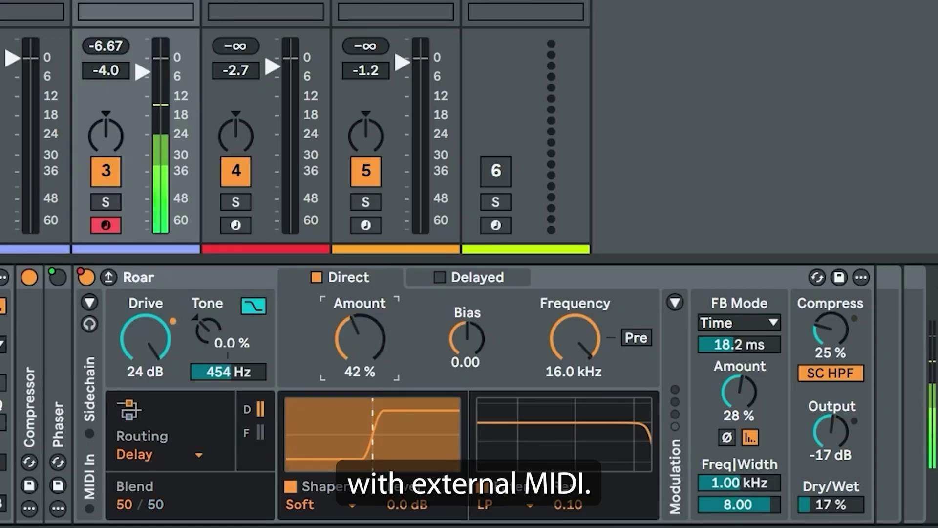
pyautogui.moveTo(334, 305); pyautogui.dragTo(335, 337)
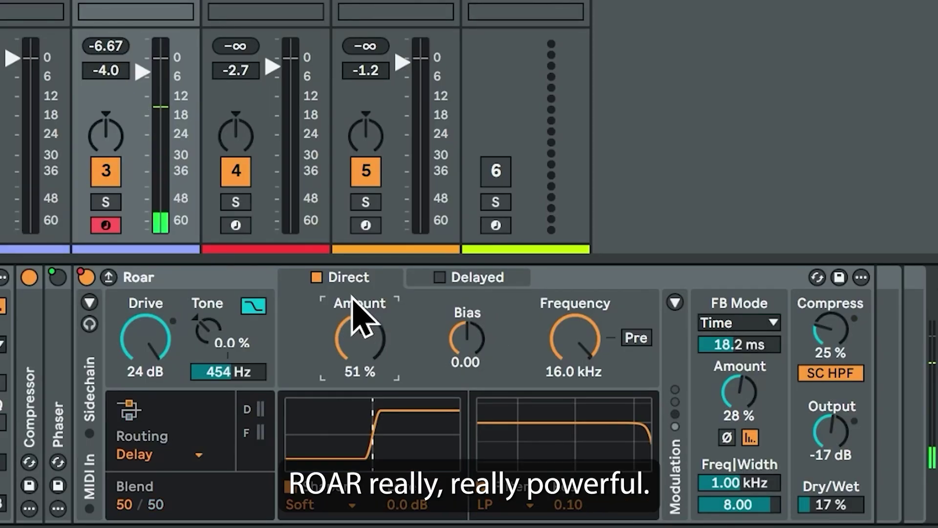
pyautogui.click(161, 452)
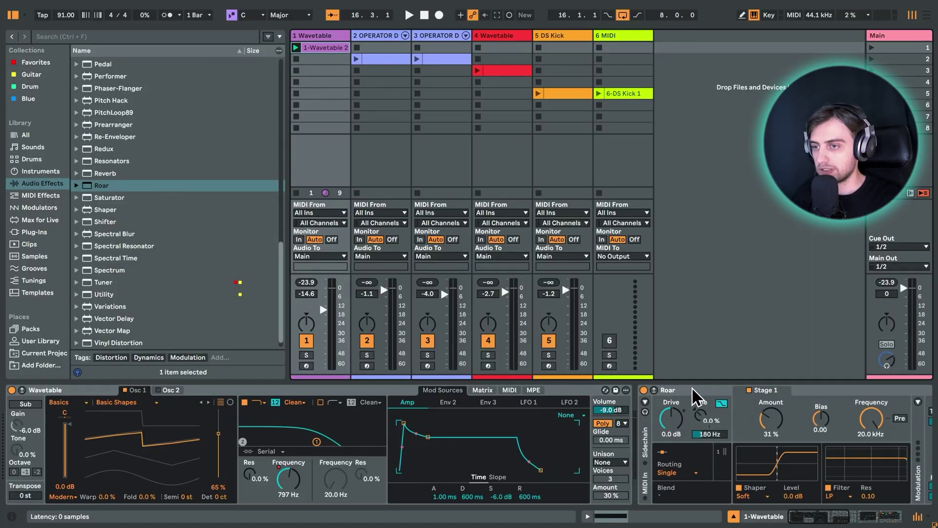
# - Collapse the EQ Eight, Reverb and Roar devices in the Wavetable track's device chain
pyautogui.scroll(-15, 691, 394)
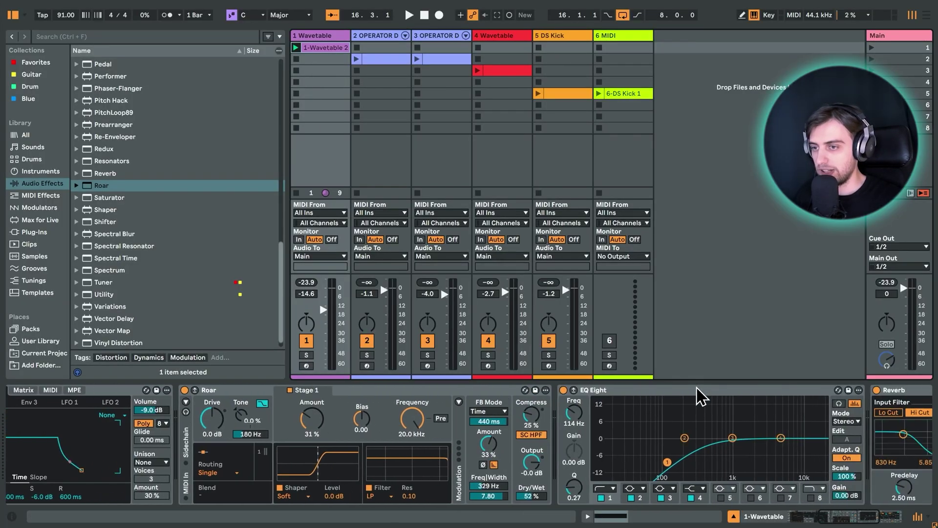
pyautogui.scroll(-3, 698, 394)
pyautogui.doubleClick(451, 390)
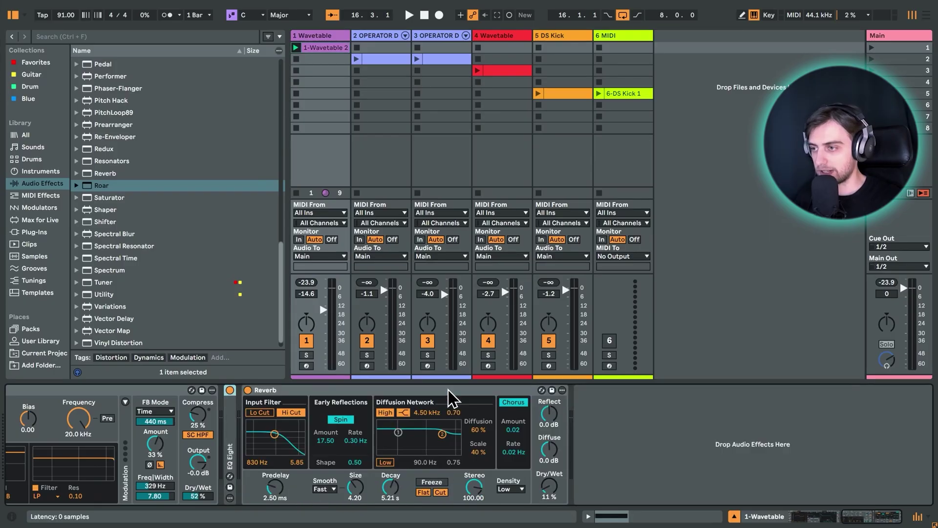
pyautogui.doubleClick(450, 391)
pyautogui.scroll(5, 456, 397)
pyautogui.scroll(15, 562, 406)
pyautogui.doubleClick(453, 394)
pyautogui.scroll(10, 478, 402)
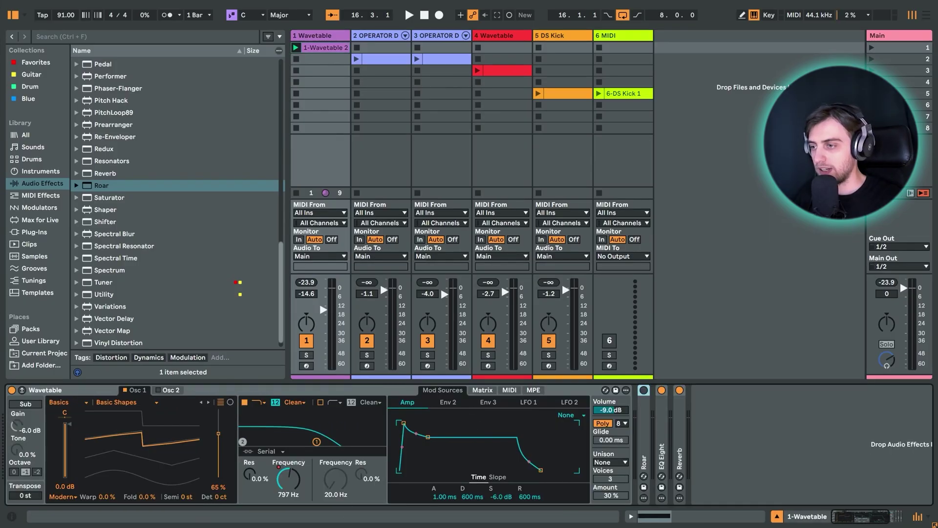
# - Open the 1-Wavetable 2 clip and examine its Filter 1 Freq automation envelope
pyautogui.doubleClick(327, 47)
pyautogui.hotkey('alt', 'e')
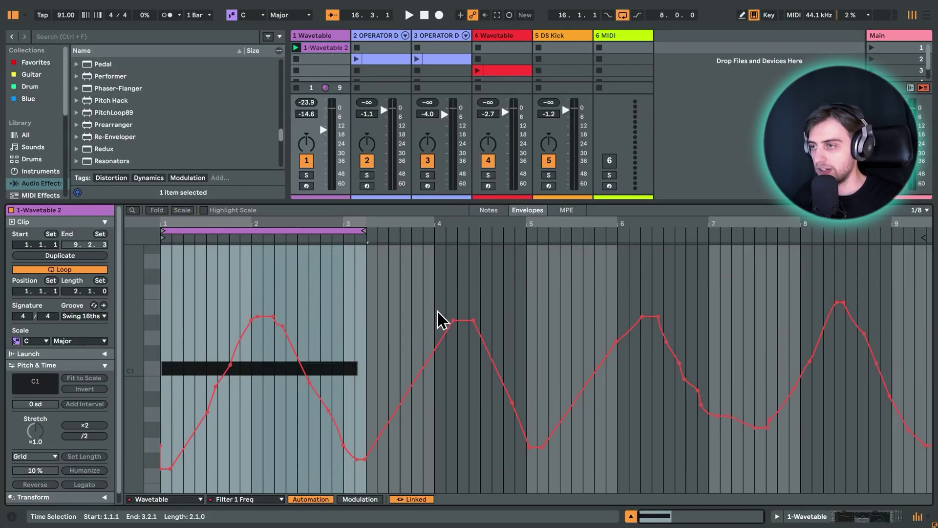
pyautogui.press('z')
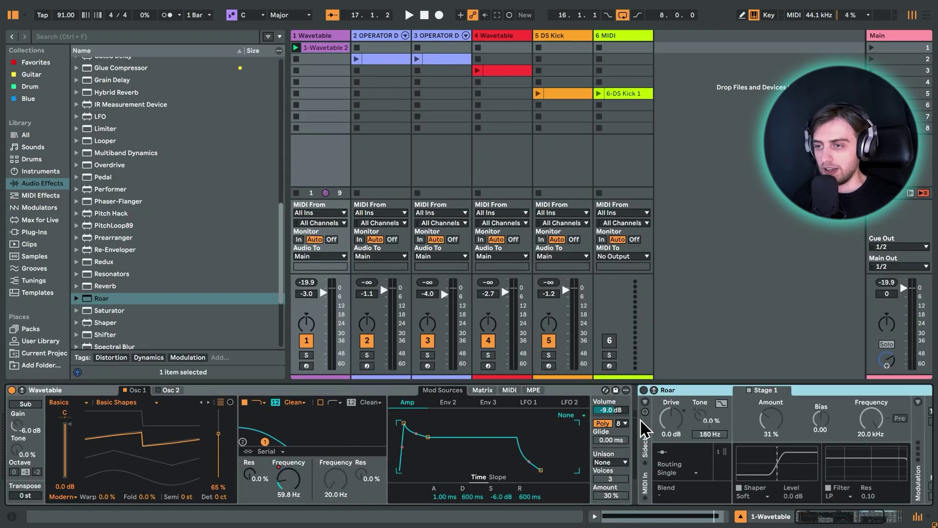
# - Enable Roar on the Wavetable track and choose Time as its feedback mode
pyautogui.click(644, 390)
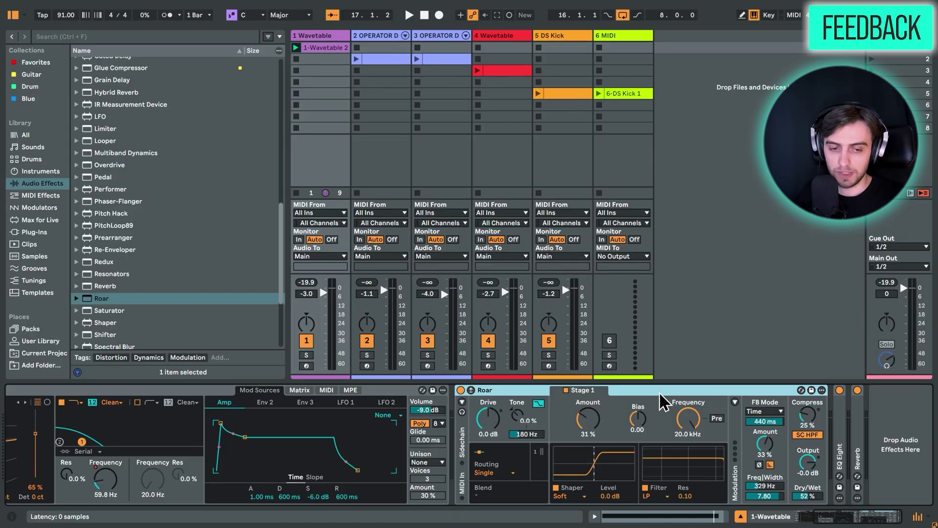
pyautogui.click(765, 413)
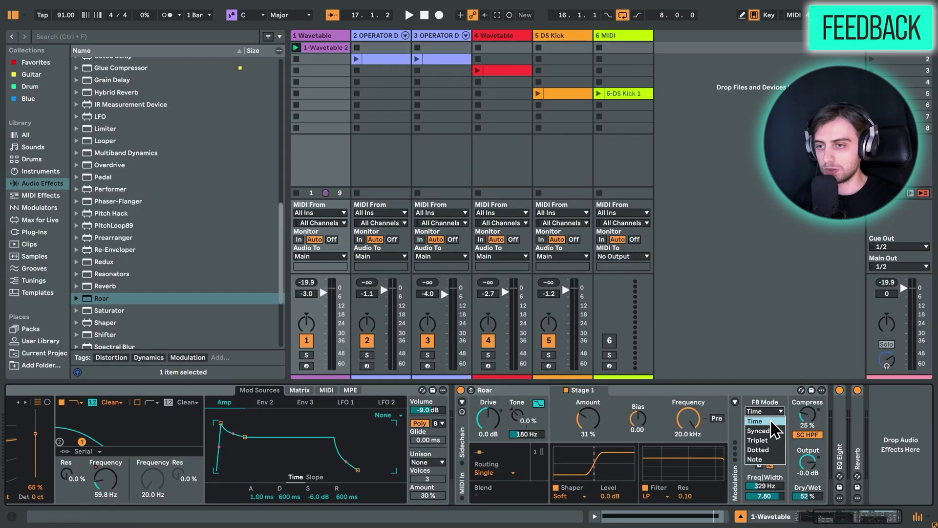
pyautogui.click(760, 421)
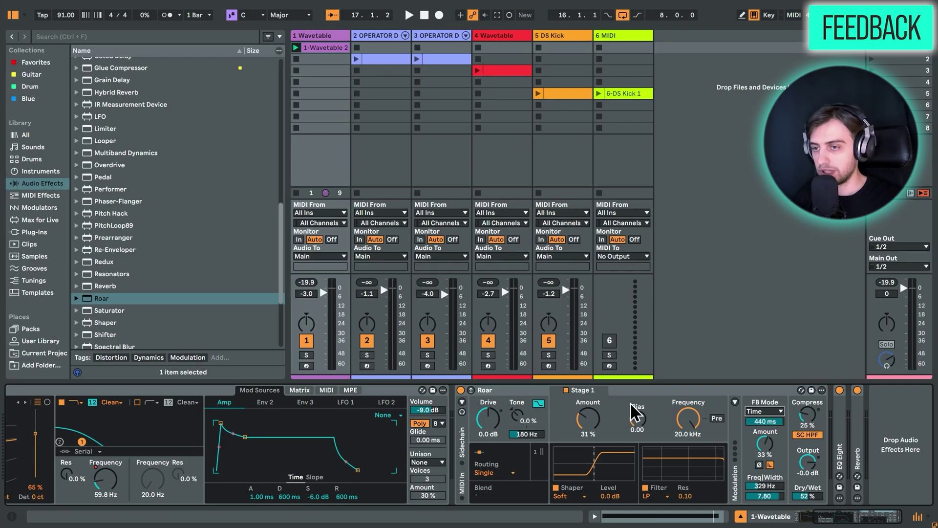
# - Play the Wavetable clip and sweep Roar's feedback Amount while listening, ending at 33 %
pyautogui.press('space')
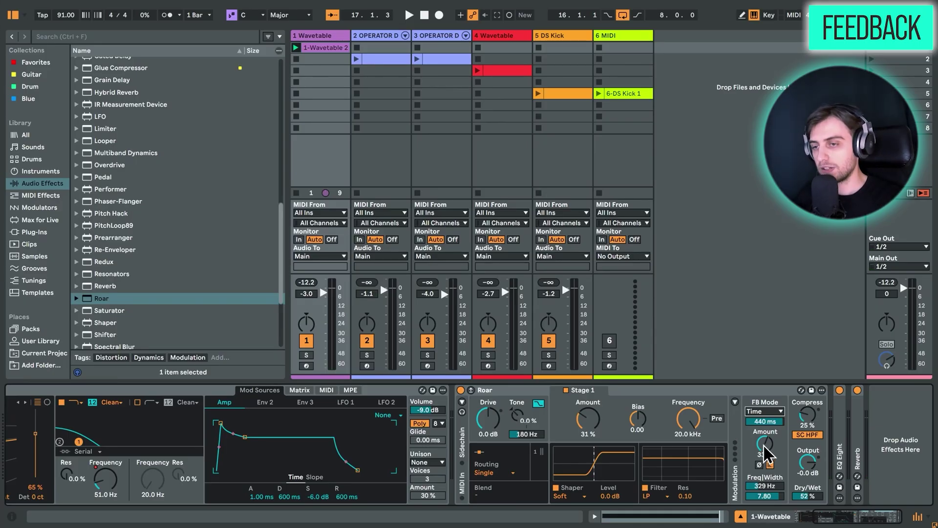
pyautogui.press('space')
pyautogui.moveTo(769, 446); pyautogui.dragTo(772, 427)
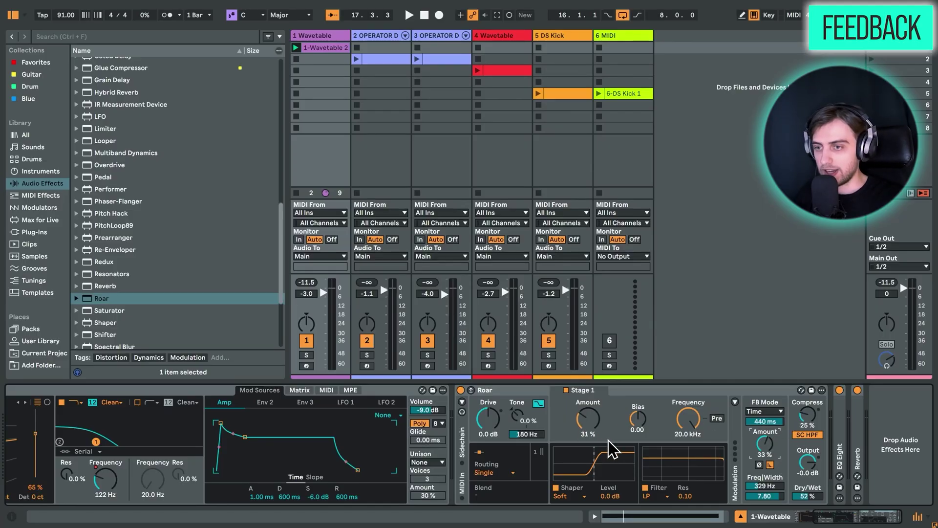
# - Open the drum clip on track 2 to examine its notes, and return to the drum rack devices
pyautogui.click(368, 72)
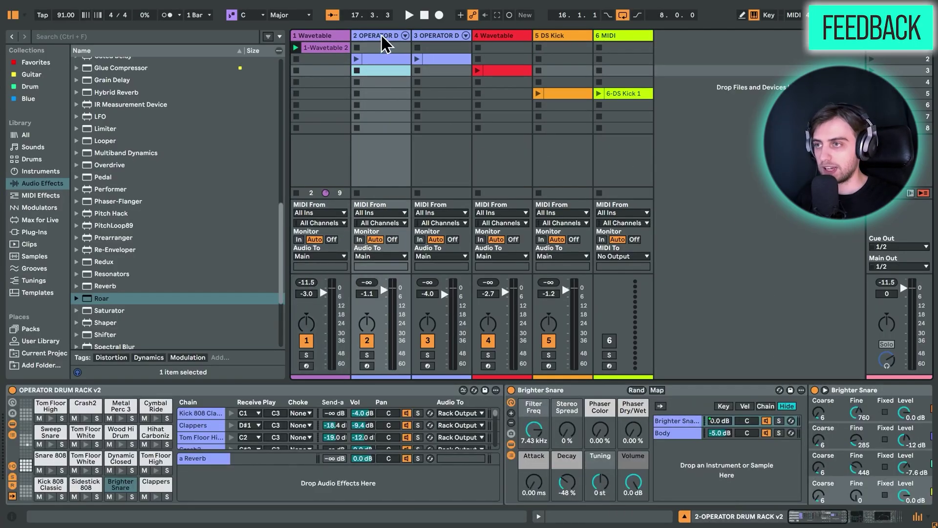
pyautogui.click(382, 60)
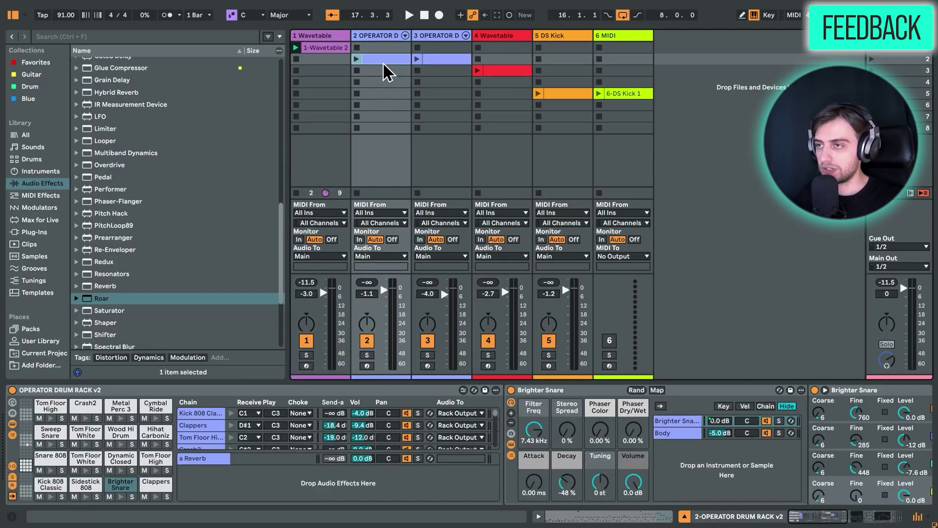
pyautogui.doubleClick(385, 68)
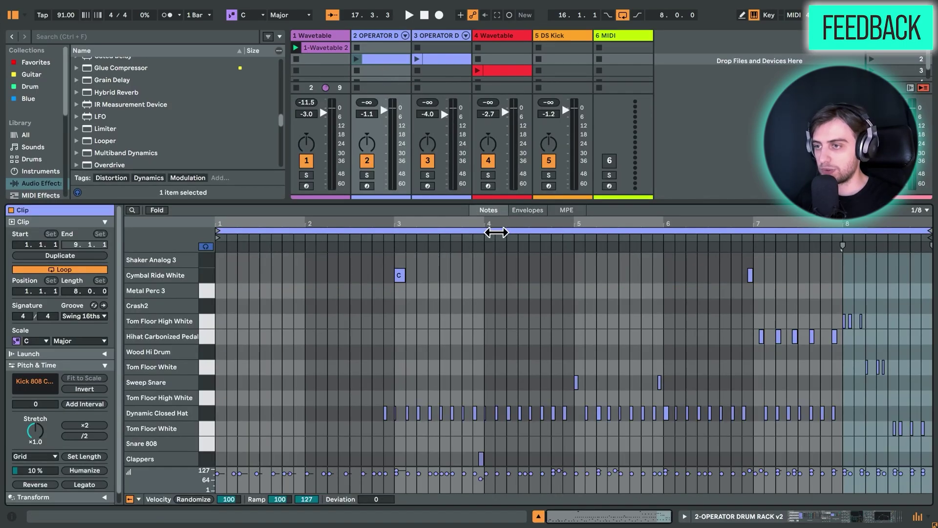
pyautogui.hotkey('shift', 'Tab')
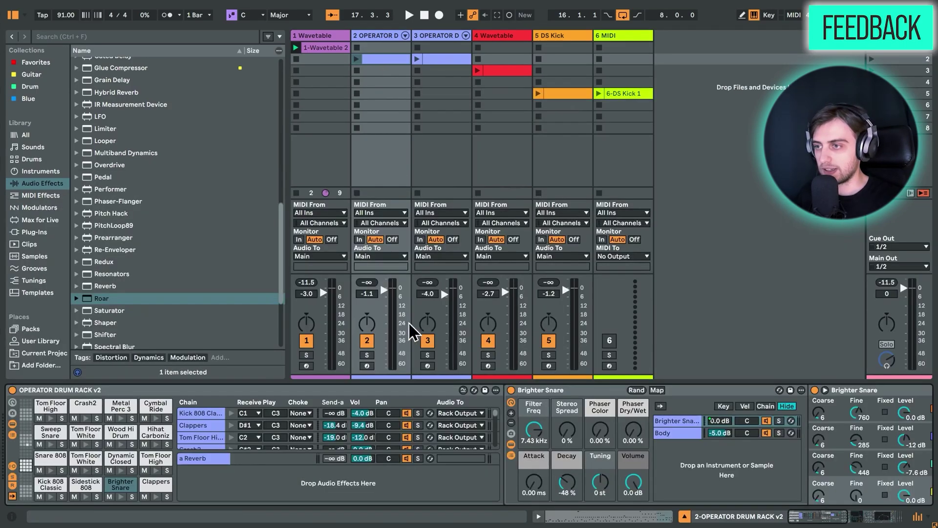
# - Inspect the Kick 808 Classic pad's devices in track 2's drum rack
pyautogui.click(51, 484)
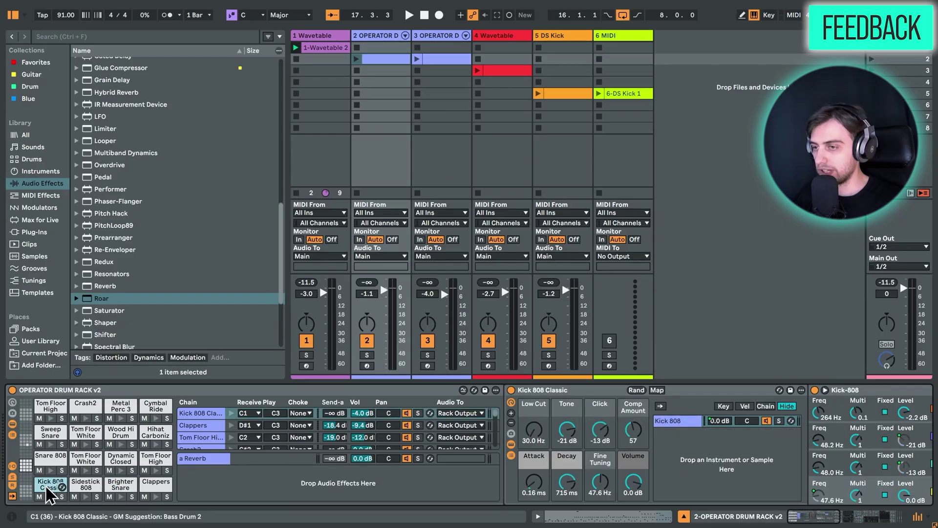
pyautogui.scroll(-3, 311, 481)
pyautogui.hscroll(-3, 311, 479)
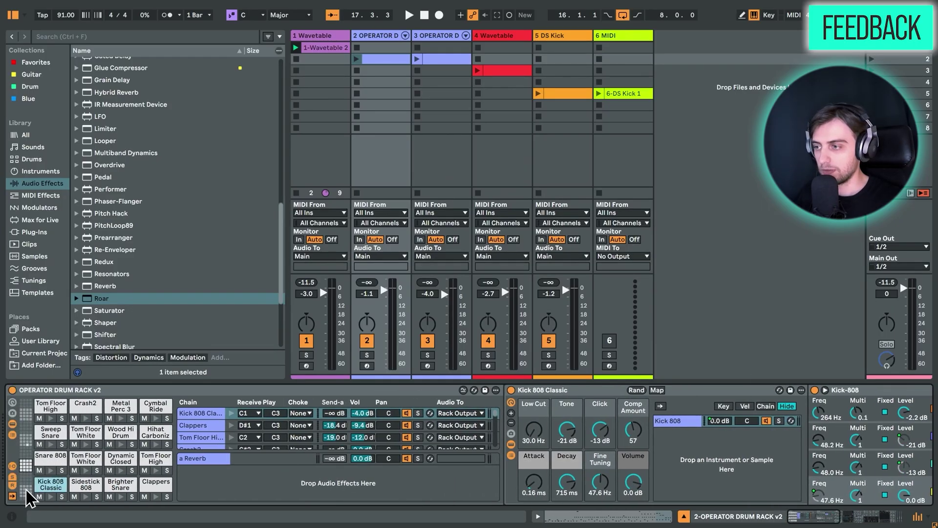
pyautogui.click(80, 486)
# - Play the drum clip on track 2 with its notes shown and the track volume set to 0 dB
pyautogui.hotkey('shift', 'Tab')
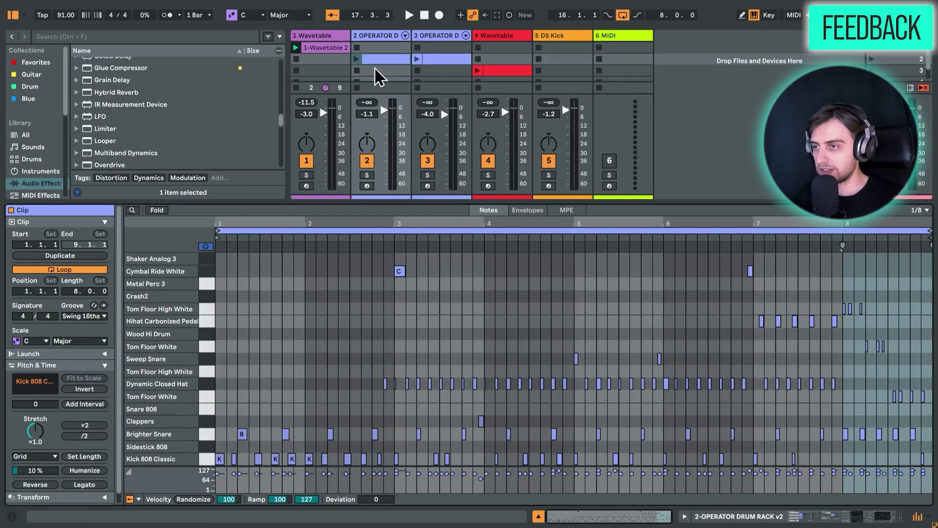
pyautogui.click(356, 58)
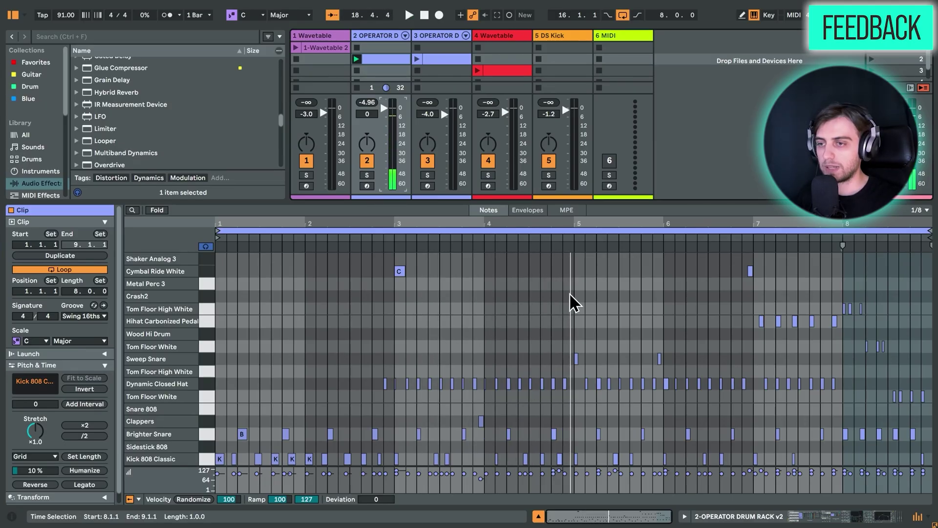
pyautogui.hotkey('shift', 'Tab')
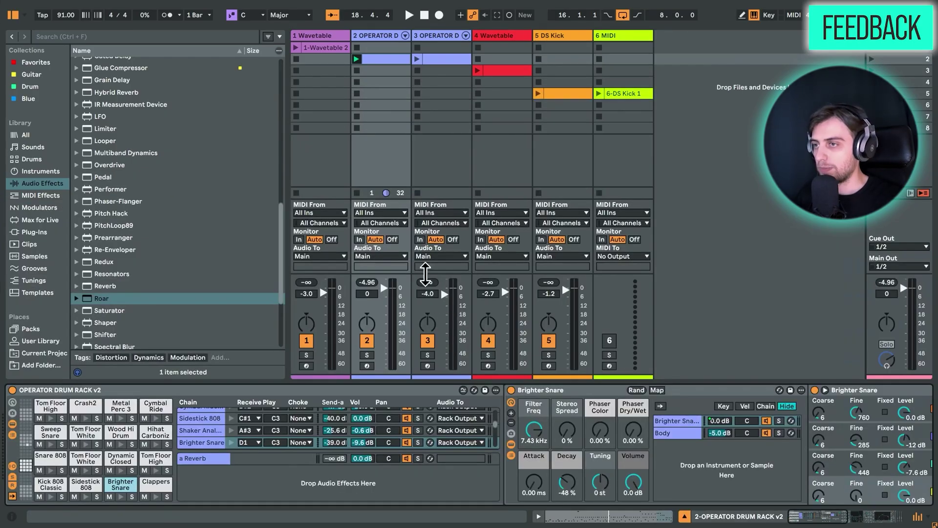
# - Open the drum clip on track 3 and check its Roar Fb Amt envelope
pyautogui.click(432, 44)
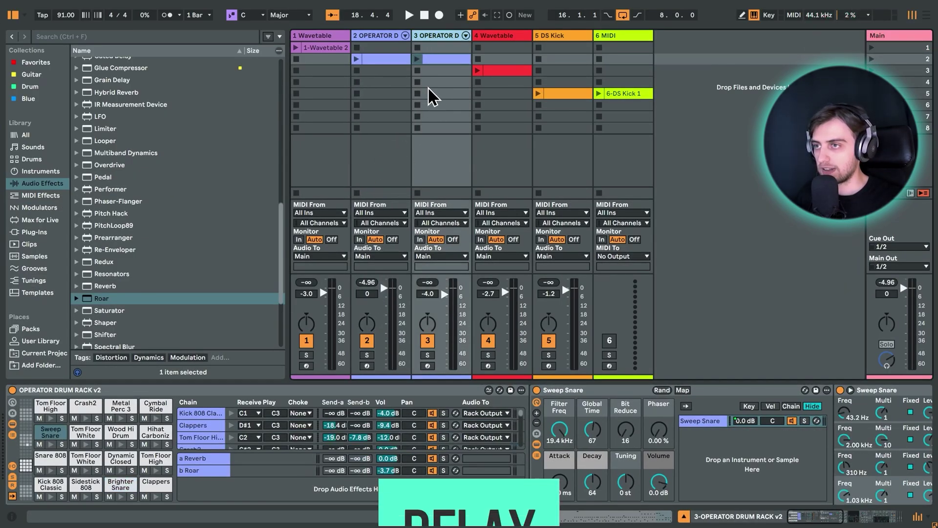
pyautogui.click(428, 60)
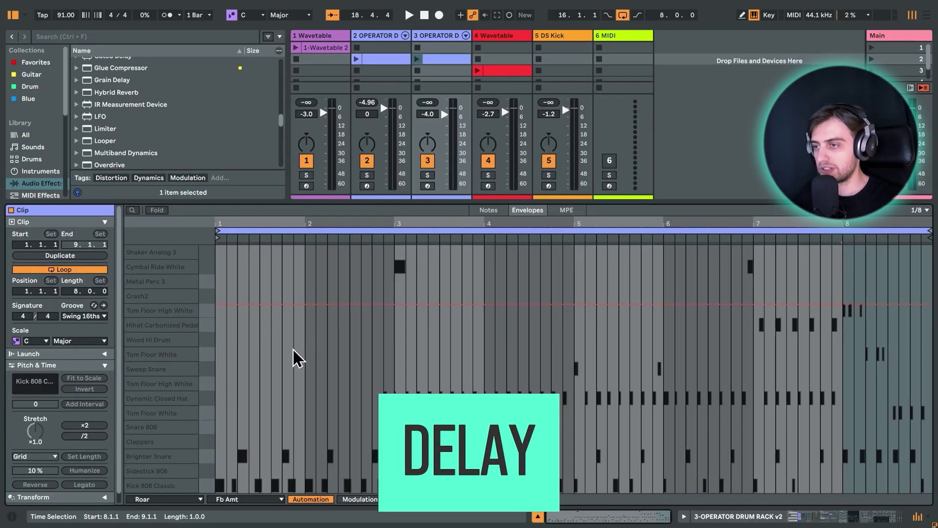
pyautogui.hotkey('shift', 'Tab')
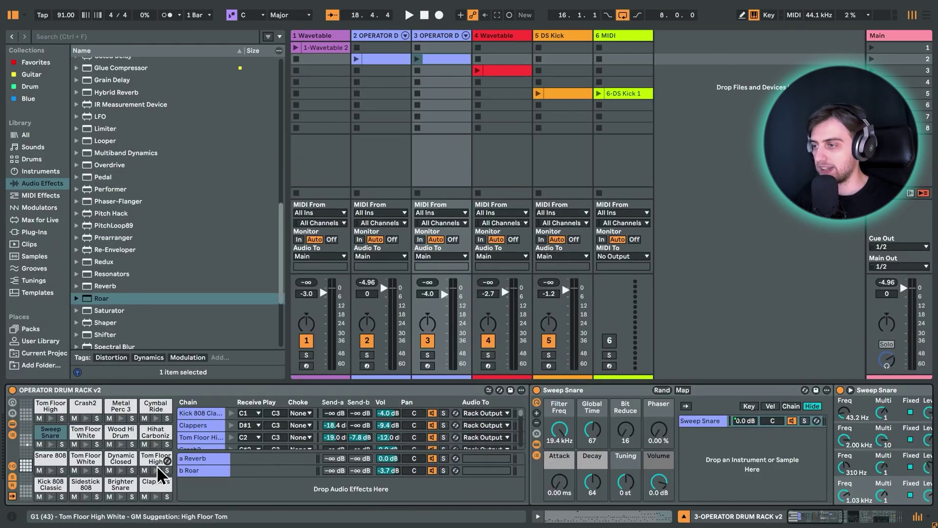
# - Inspect the Kick 808 Classic pad's device chain in track 3's drum rack and play the clip with its notes shown
pyautogui.click(49, 485)
pyautogui.moveTo(808, 516); pyautogui.dragTo(837, 516)
pyautogui.hotkey('shift', 'Tab')
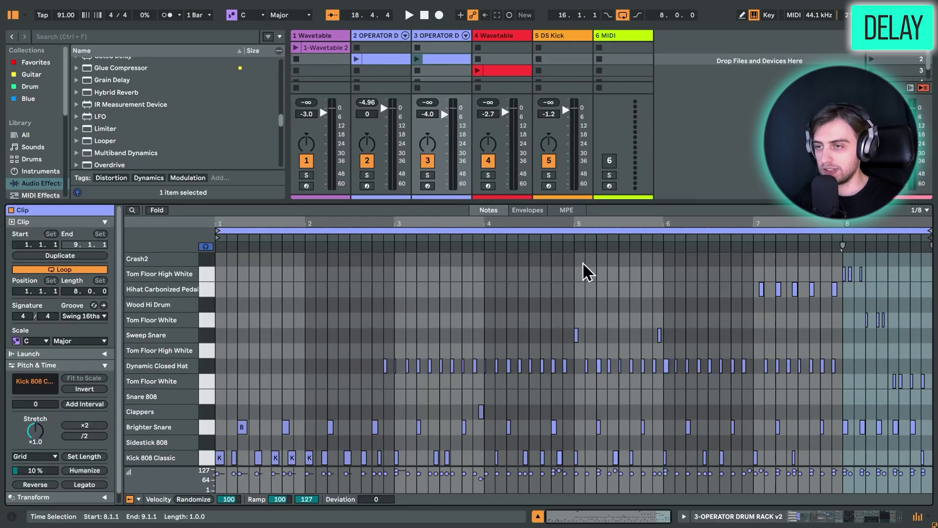
pyautogui.hotkey('shift', 'Tab')
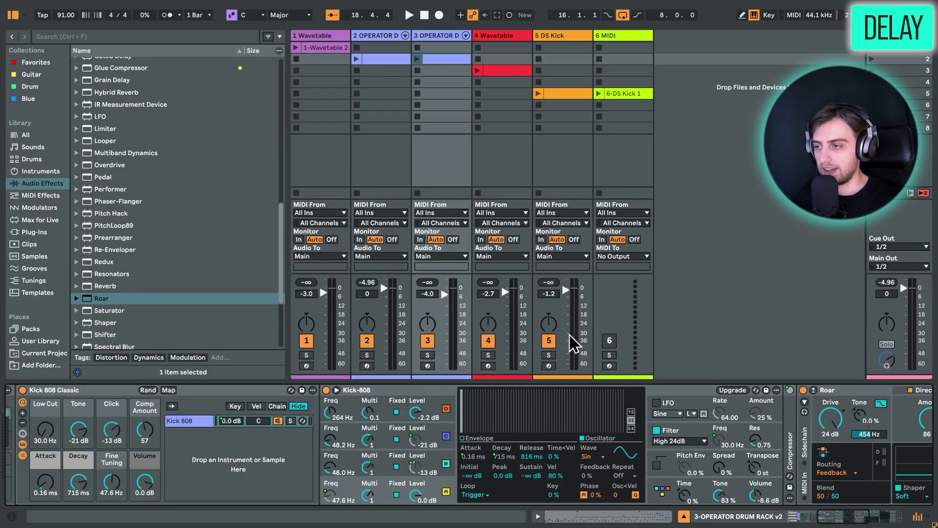
pyautogui.hotkey('shift', 'Tab')
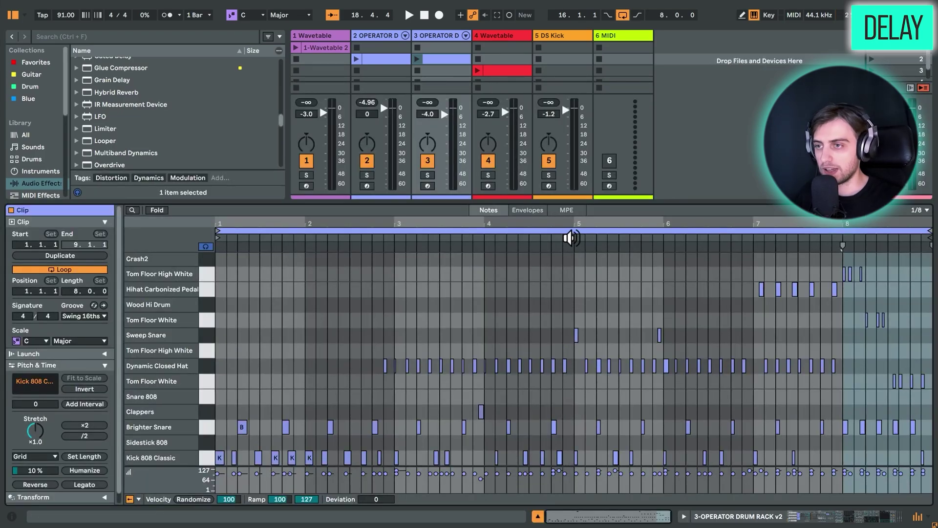
pyautogui.click(571, 238)
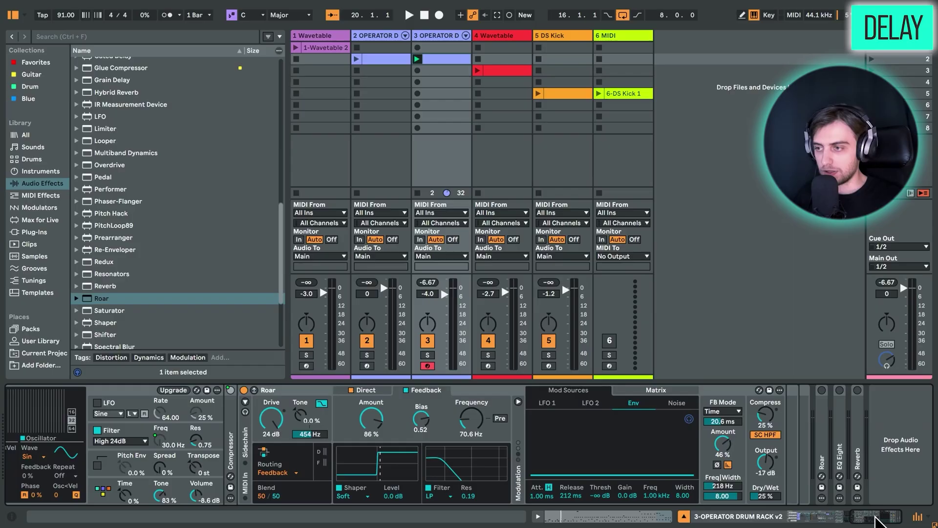
# - Show the modulation matrix of the kick's Roar and set the Feedback stage's filter frequency to 2.63 kHz
pyautogui.moveTo(879, 516); pyautogui.dragTo(870, 516)
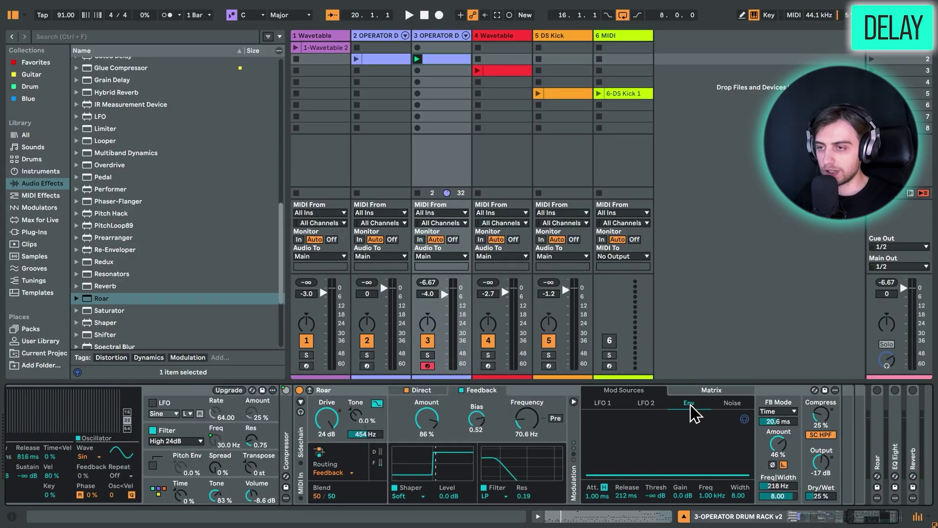
pyautogui.click(703, 390)
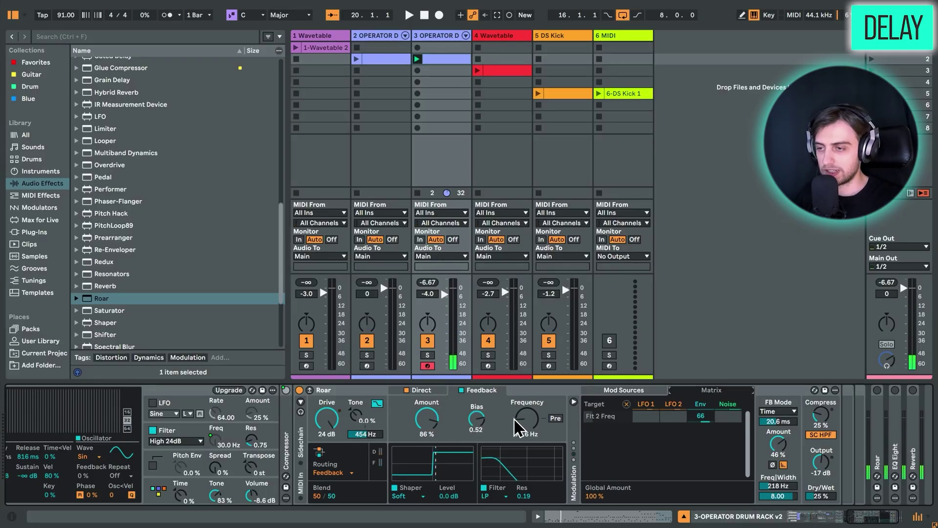
pyautogui.moveTo(525, 422); pyautogui.dragTo(525, 372)
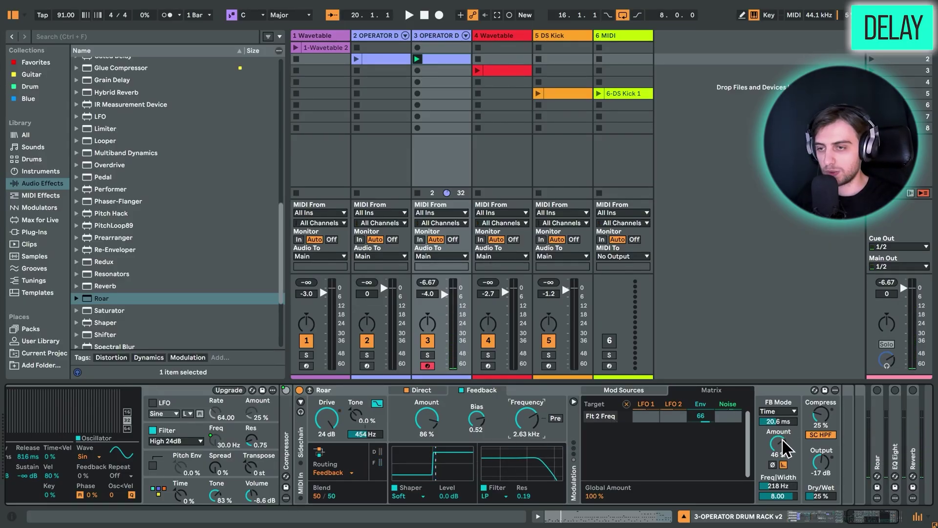
# - Try the kick Roar's feedback amount at 76 %, and undo it together with the last filter frequency change
pyautogui.moveTo(788, 444); pyautogui.dragTo(782, 445)
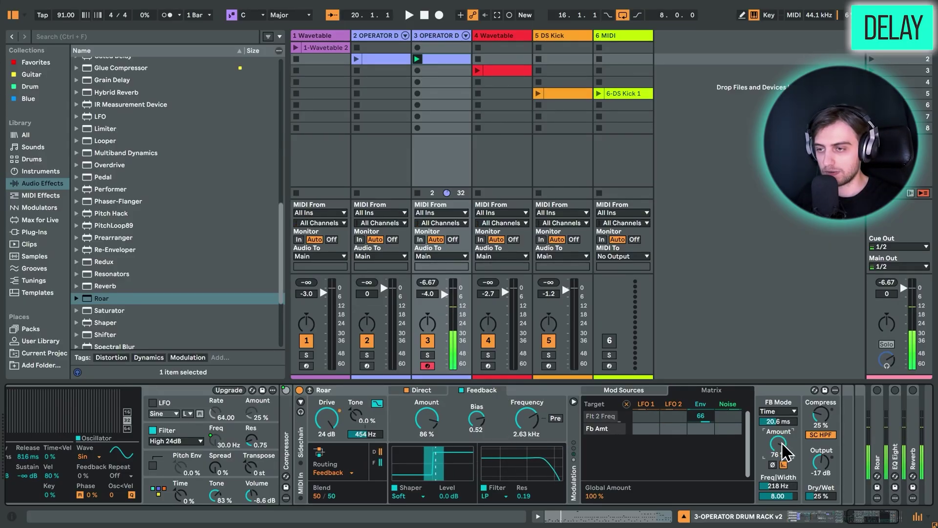
pyautogui.hotkey('ctrl', 'z')
pyautogui.hotkey('ctrl', 'z')
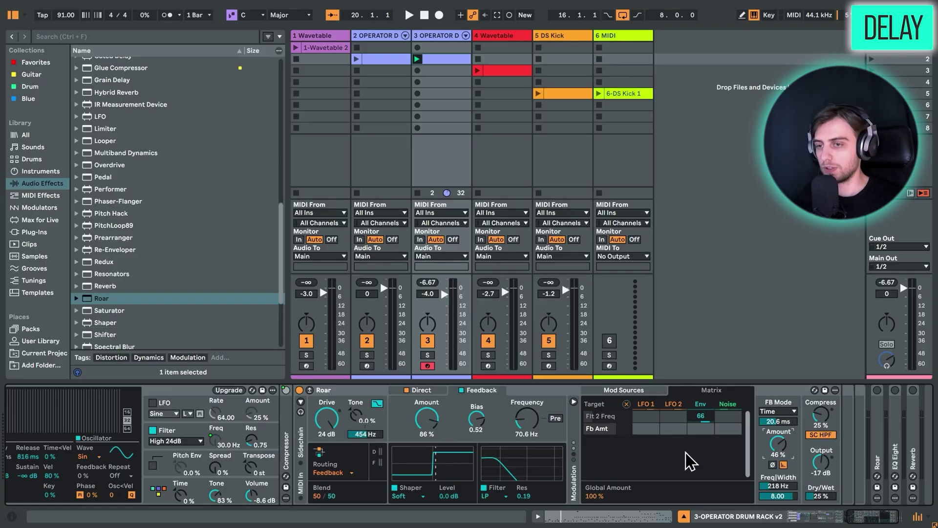
# - Bring up the Roar on the Brighter Snare pad and switch its routing to Single and back to Delay
pyautogui.moveTo(860, 513); pyautogui.dragTo(799, 515)
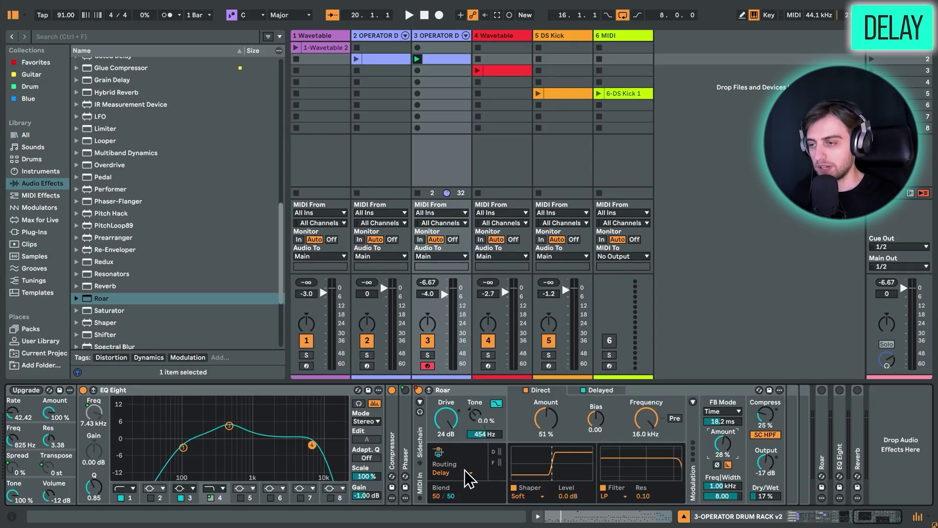
pyautogui.click(467, 472)
pyautogui.click(458, 405)
pyautogui.click(469, 472)
pyautogui.click(462, 485)
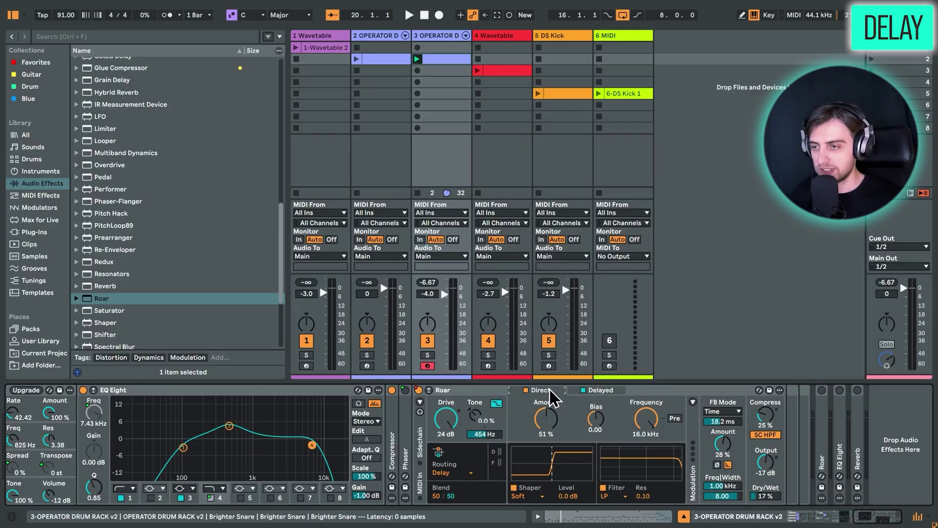
# - Try the snare's Roar with the Delayed stage turned off and the routing on Single, and restore the Delay routing
pyautogui.click(583, 389)
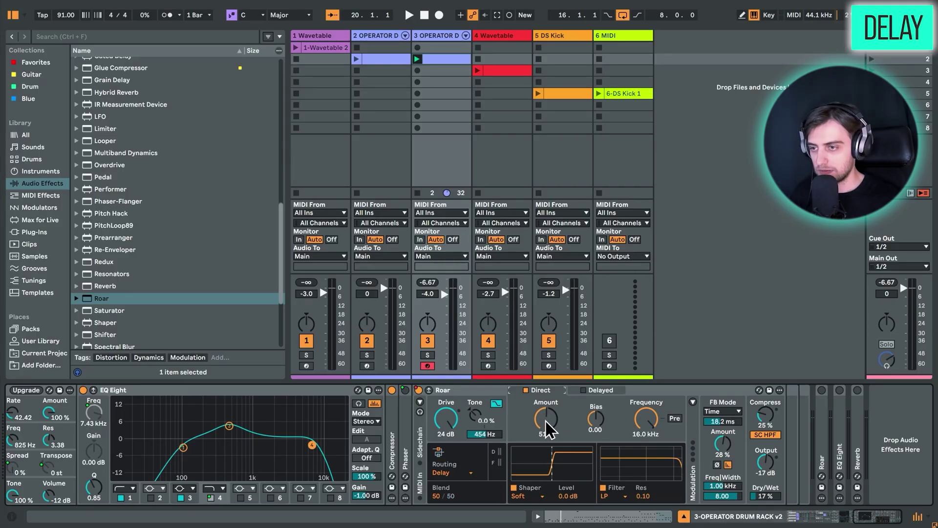
pyautogui.moveTo(549, 415)
pyautogui.mouseDown()
pyautogui.moveTo(548, 437)
pyautogui.moveTo(548, 416)
pyautogui.mouseUp()
pyautogui.click(449, 471)
pyautogui.click(461, 408)
pyautogui.hotkey('ctrl', 'z')
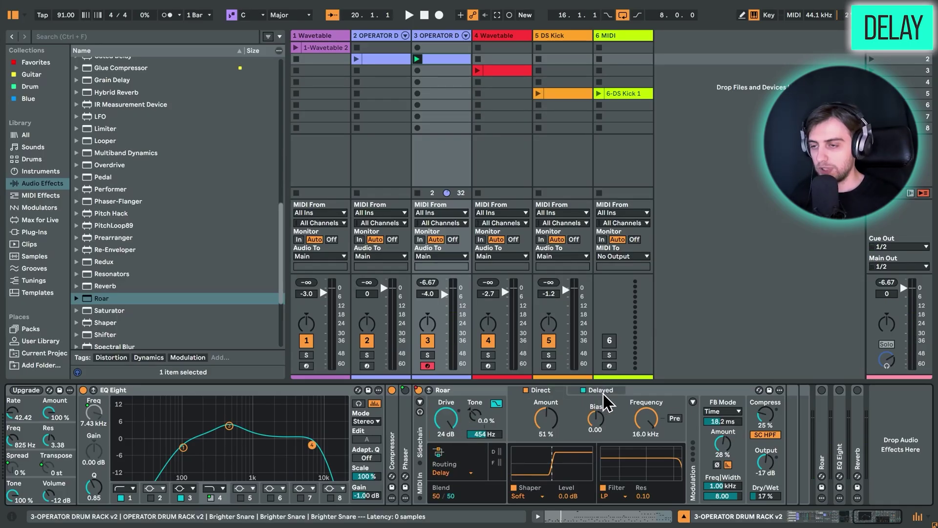
# - Set the snare Roar's Delayed stage filter frequency to 20.0 kHz and its blend to 22/78, with the feedback amount at 25 %
pyautogui.click(601, 390)
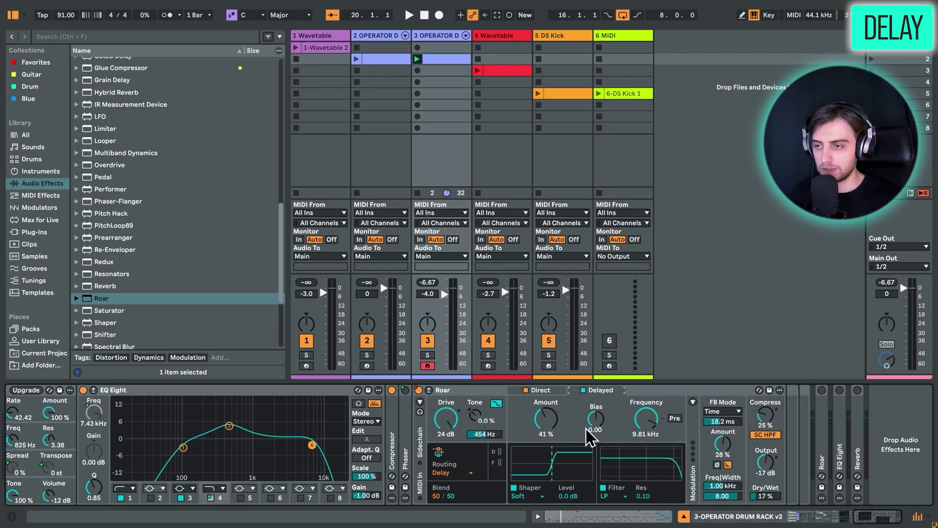
pyautogui.moveTo(444, 494); pyautogui.dragTo(445, 525)
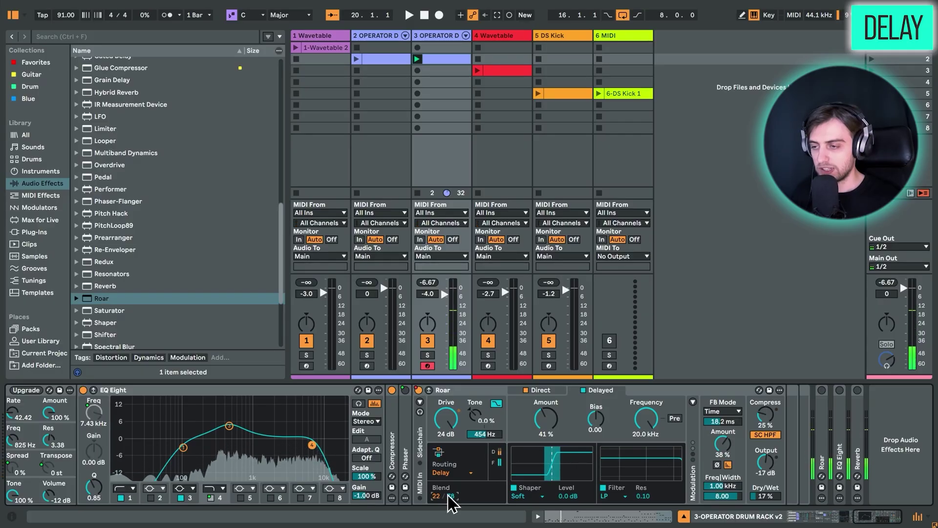
pyautogui.hotkey('ctrl', 'z')
pyautogui.hotkey('ctrl', 'z')
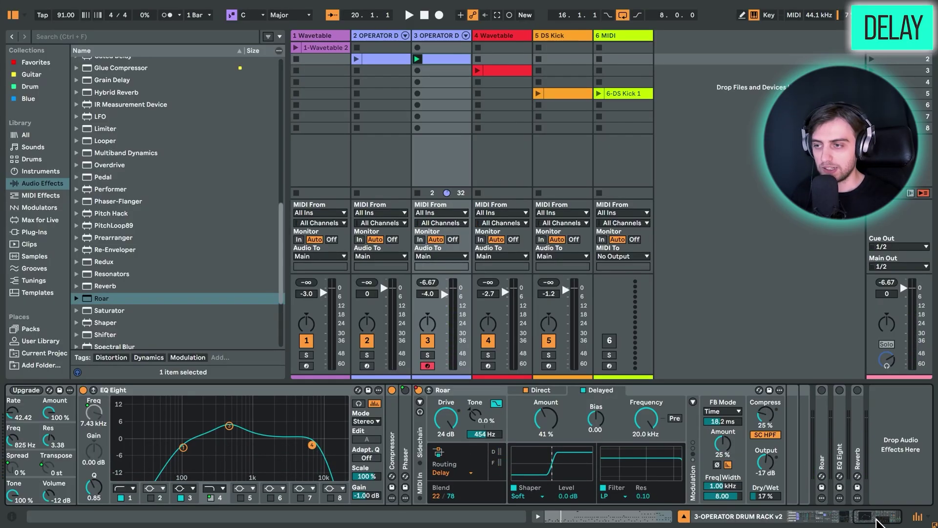
# - Bring up the Roar on the Clappers pad and set its Delayed stage's high-pass frequency to about 1.16 kHz
pyautogui.moveTo(875, 519); pyautogui.dragTo(795, 522)
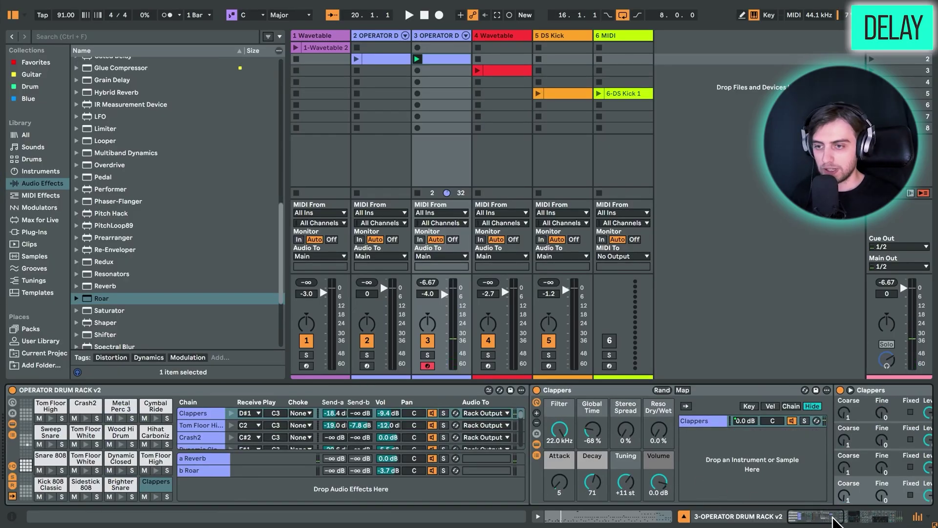
pyautogui.moveTo(833, 518); pyautogui.dragTo(922, 504)
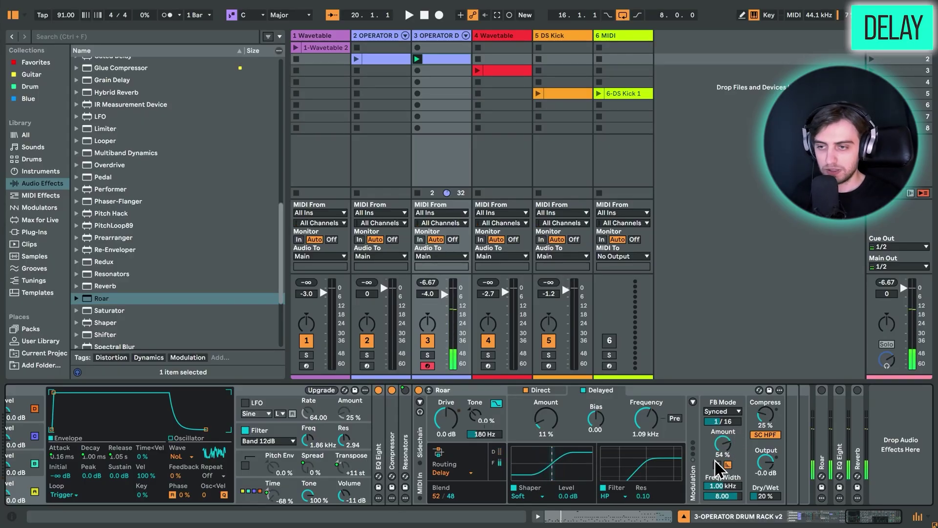
pyautogui.moveTo(647, 425); pyautogui.dragTo(641, 427)
# - Bring up the Roar with the 80/20 blend on another drum pad and set its Delayed stage's filter frequency to 15.2 kHz
pyautogui.hscroll(-10, 630, 464)
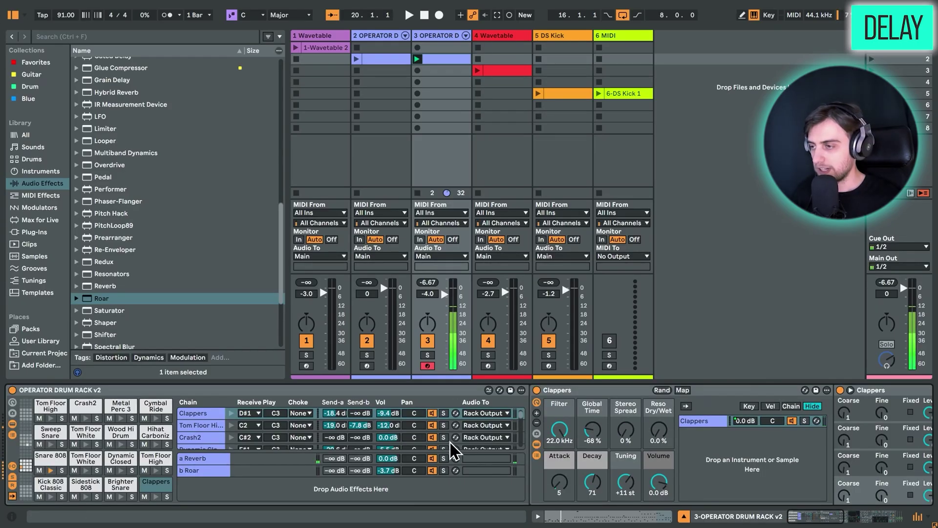
pyautogui.click(887, 521)
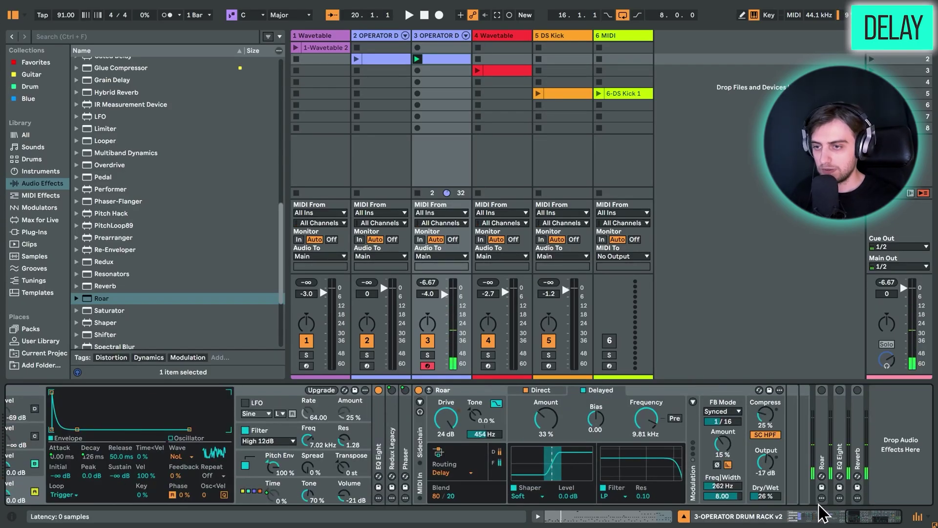
pyautogui.moveTo(642, 423); pyautogui.dragTo(643, 415)
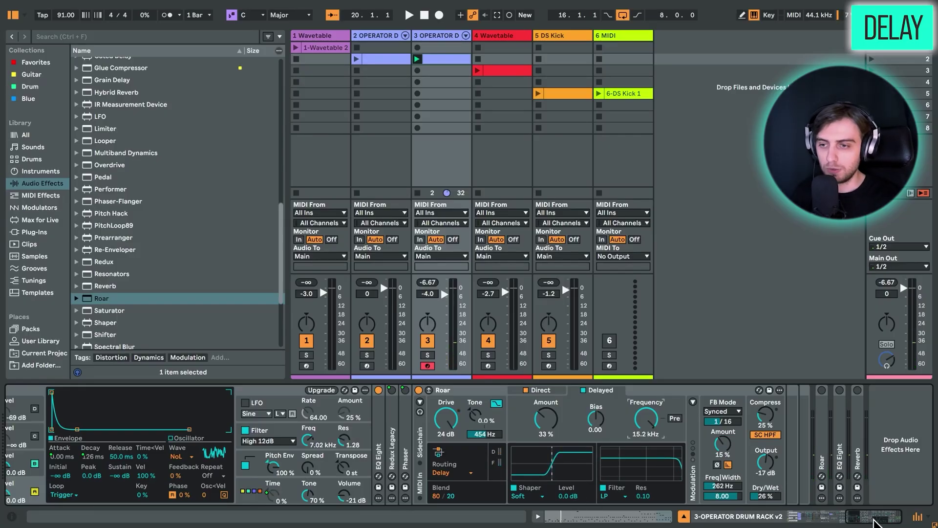
# - Inspect the Sweep Snare pad's Roar, and play track 3's drum clip from bar 5 with its notes shown
pyautogui.moveTo(874, 519); pyautogui.dragTo(802, 516)
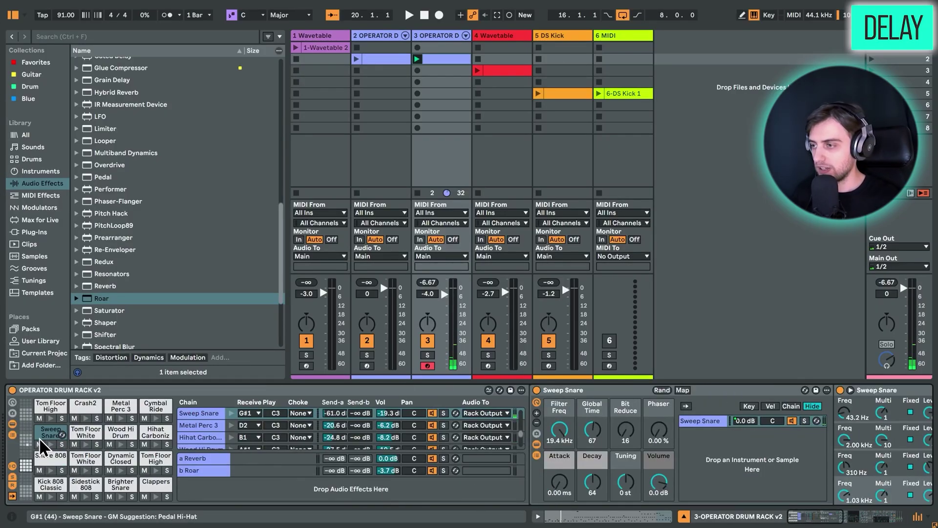
pyautogui.click(874, 518)
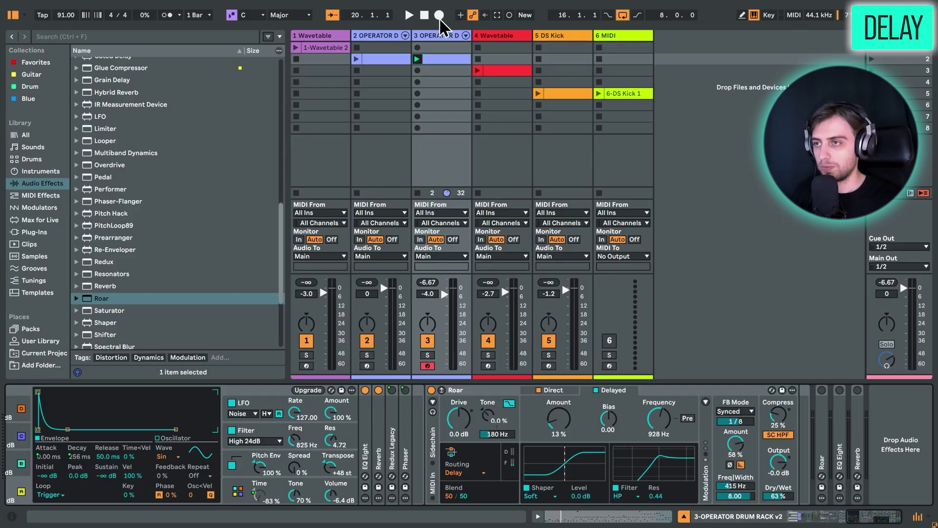
pyautogui.click(457, 59)
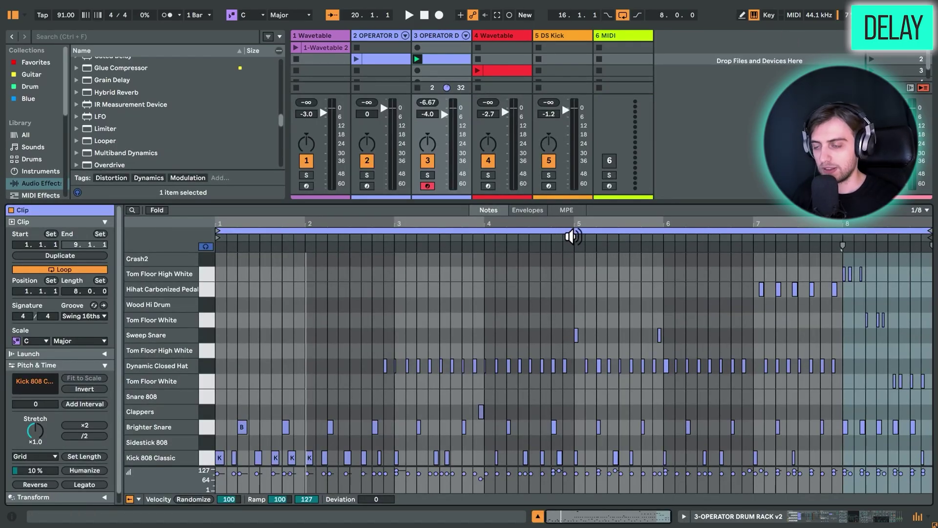
pyautogui.click(572, 236)
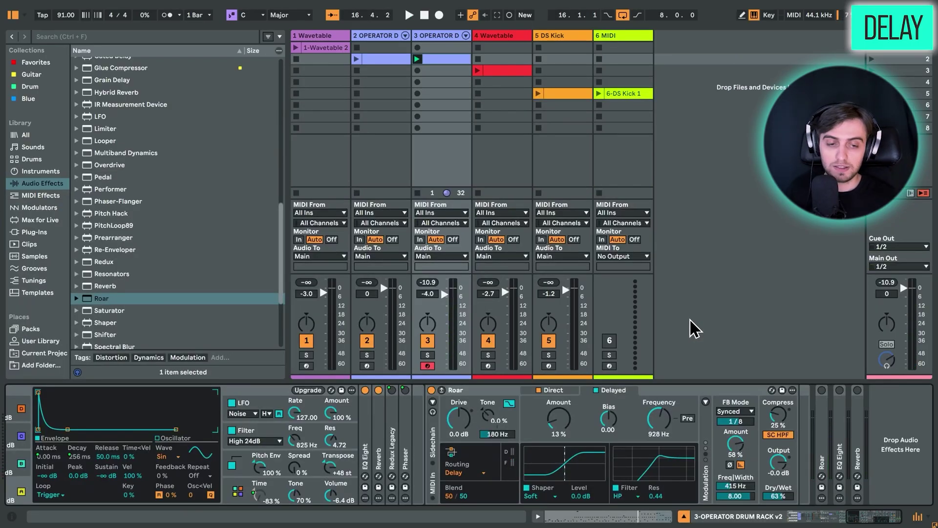
# - Show the Roar on the drum rack's b Roar return chain and play the clip with that chain soloed
pyautogui.click(840, 515)
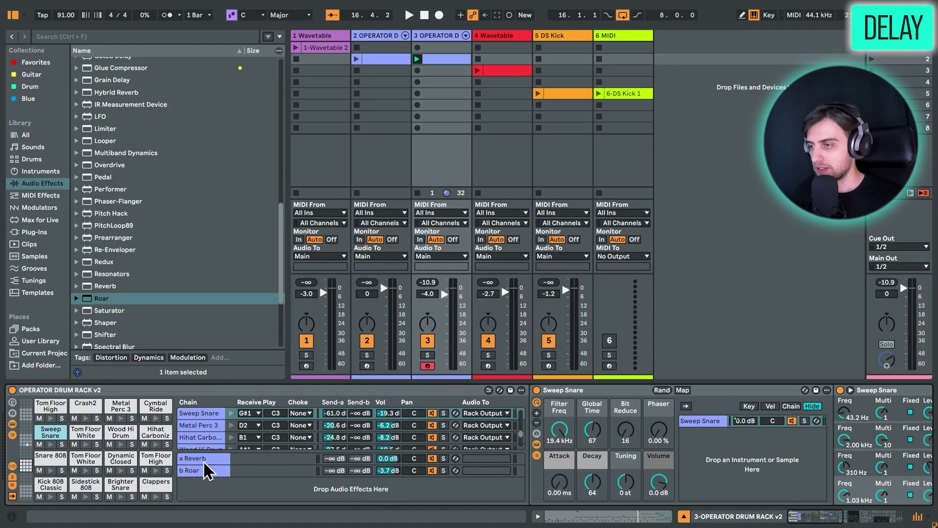
pyautogui.click(190, 469)
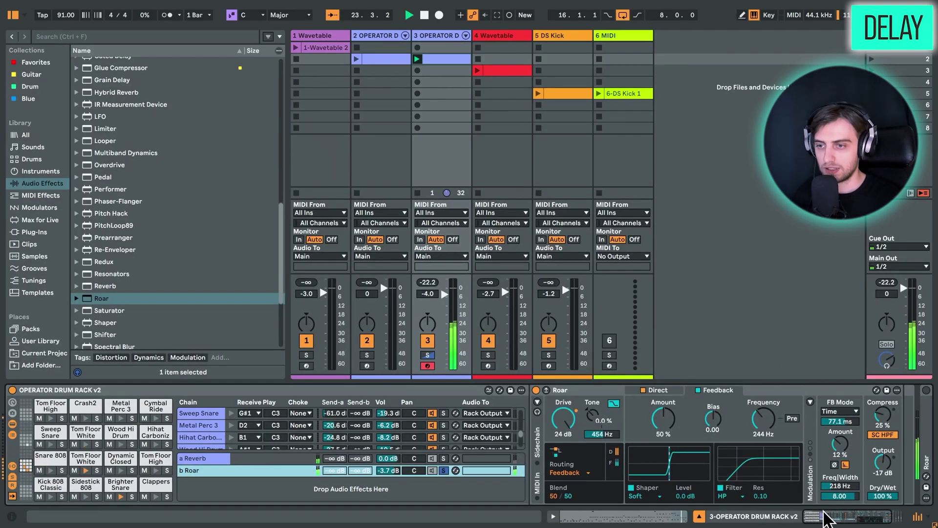
# - Return to the Clappers pad's Roar and set its routing to Feedback
pyautogui.click(852, 520)
pyautogui.click(461, 472)
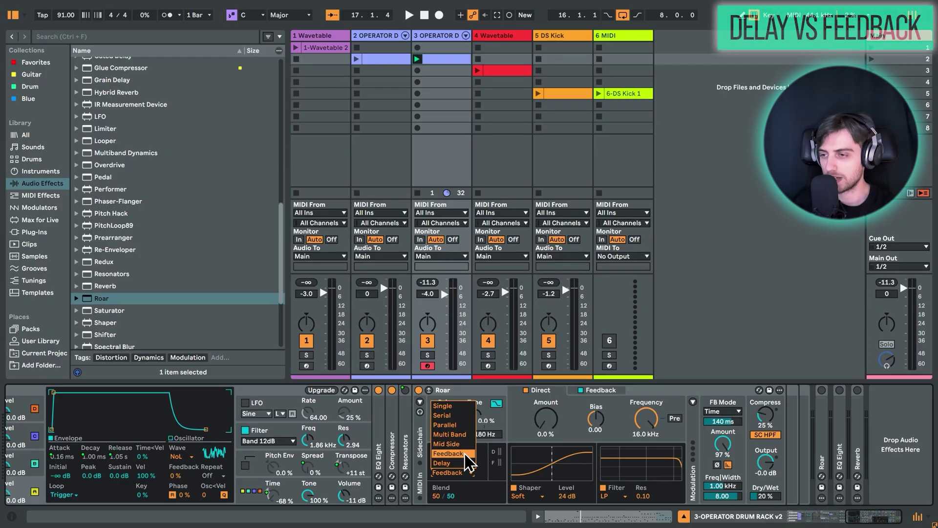
pyautogui.click(448, 453)
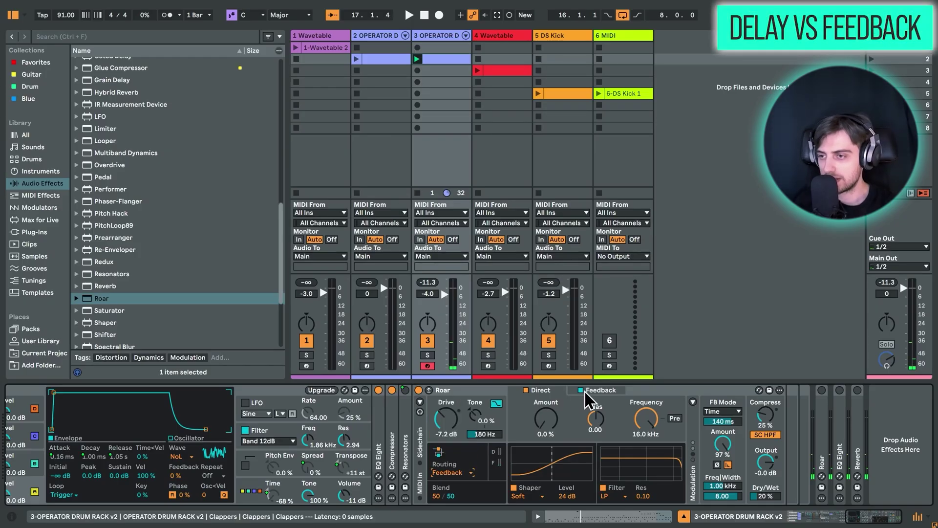
# - Raise the Direct stage's amount to 35 % with the Feedback stage switched off, and switch the Feedback stage back on
pyautogui.click(580, 390)
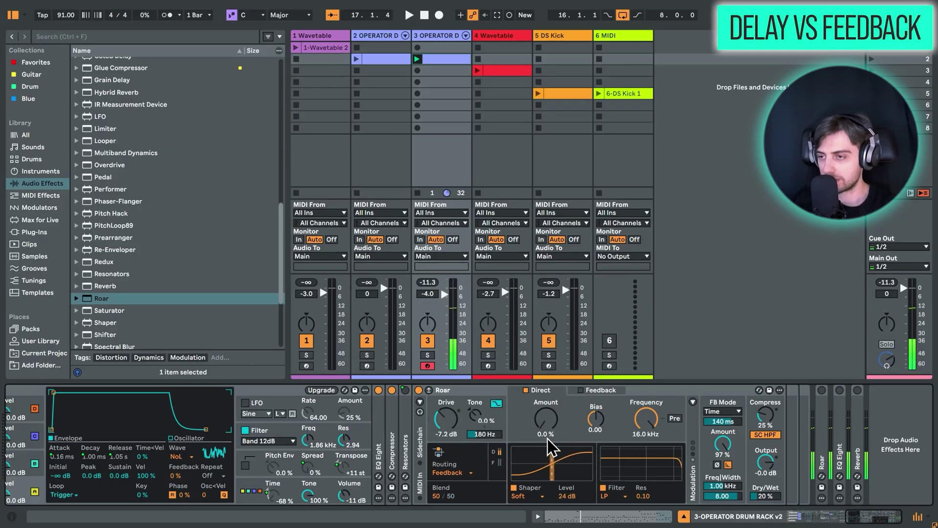
pyautogui.moveTo(546, 433); pyautogui.dragTo(546, 408)
pyautogui.click(581, 390)
# - Raise the Clappers Roar's feedback amount to 100 % with a feedback time of 146 ms
pyautogui.click(468, 473)
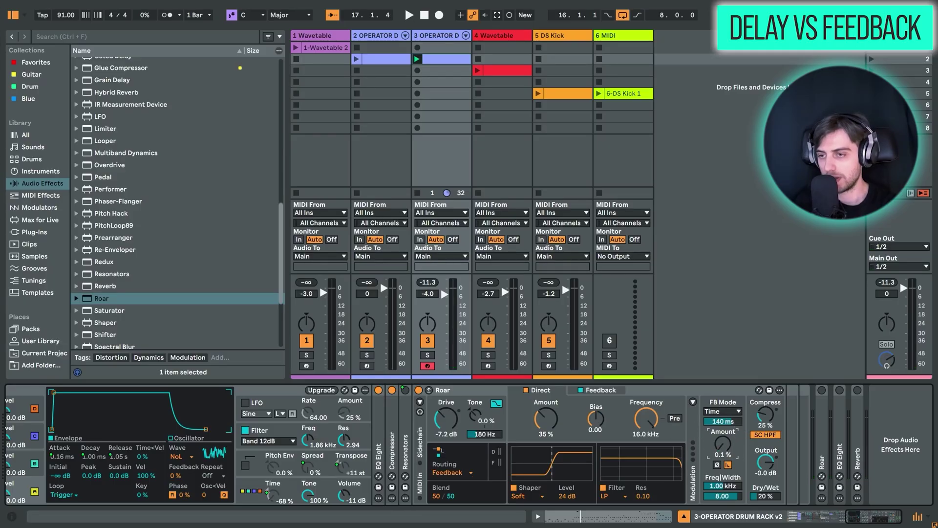
pyautogui.moveTo(725, 445); pyautogui.dragTo(725, 409)
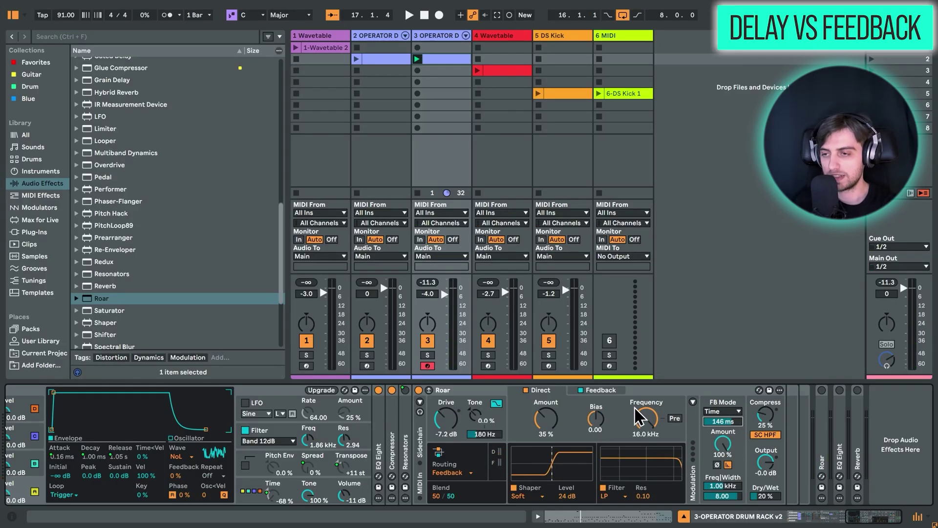
# - Try the Feedback stage's shaper amount at 17 % and reset it to 0 %
pyautogui.click(602, 391)
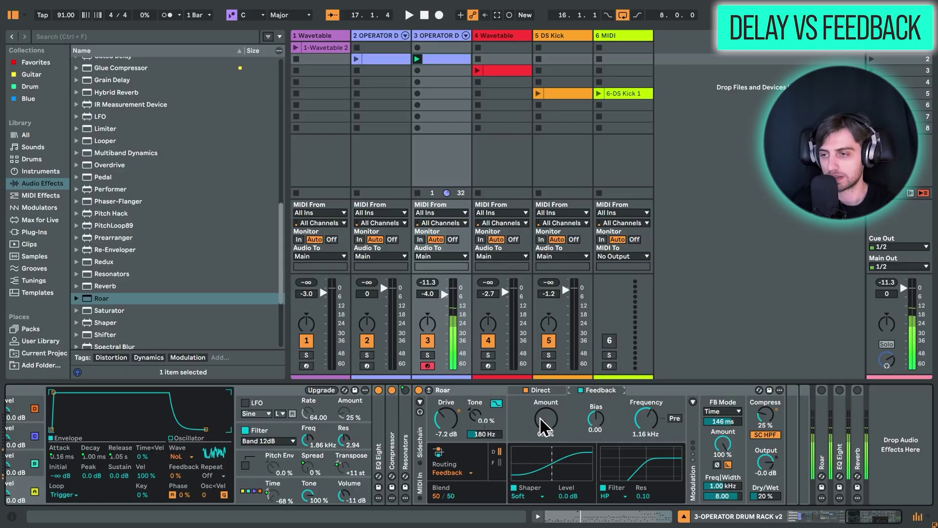
pyautogui.moveTo(540, 417)
pyautogui.mouseDown()
pyautogui.moveTo(539, 396)
pyautogui.moveTo(541, 405)
pyautogui.mouseUp()
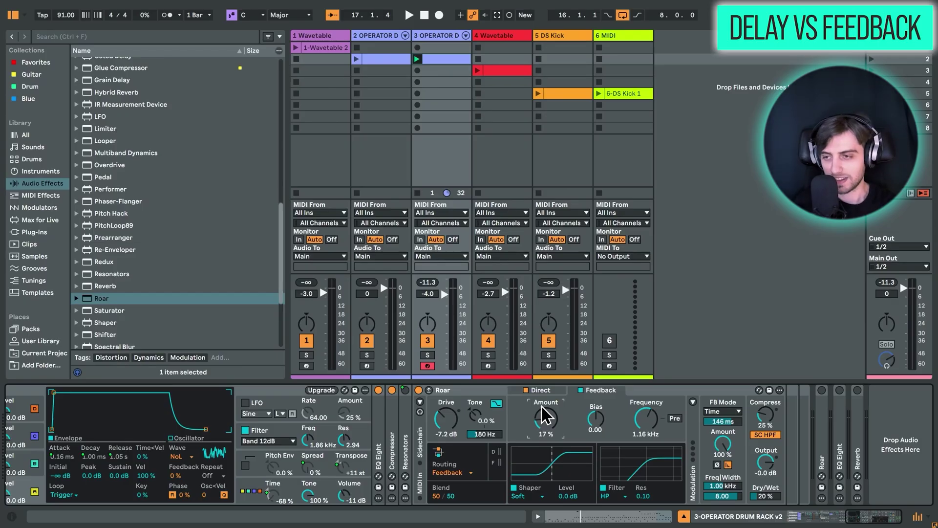
pyautogui.doubleClick(540, 404)
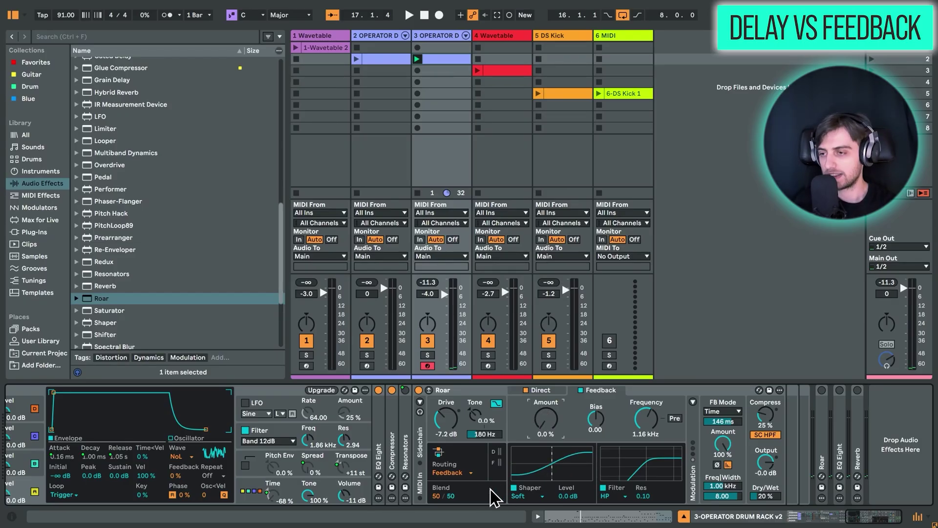
# - Switch the routing to Delay, and raise the Direct stage's amount to 33 % before turning the Delayed stage back on
pyautogui.click(455, 473)
pyautogui.click(442, 463)
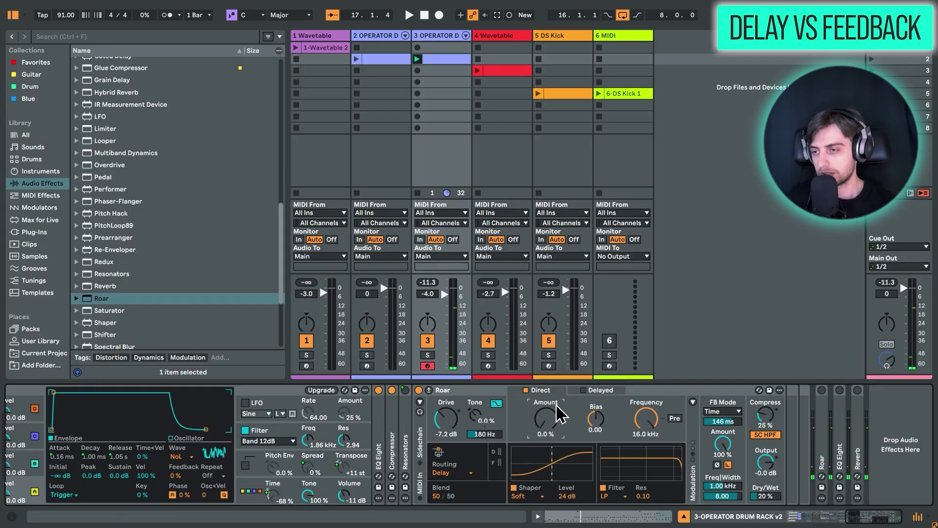
pyautogui.moveTo(544, 417); pyautogui.dragTo(547, 402)
pyautogui.click(584, 390)
# - Lower the Clappers Roar's feedback amount to 0 % and reset the Direct stage's amount to 0 %
pyautogui.moveTo(724, 444); pyautogui.dragTo(724, 494)
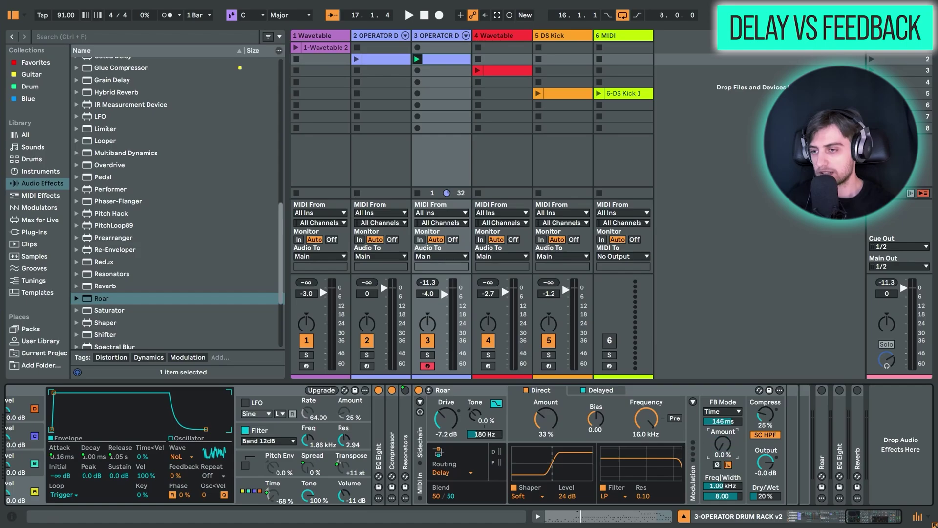
pyautogui.click(605, 389)
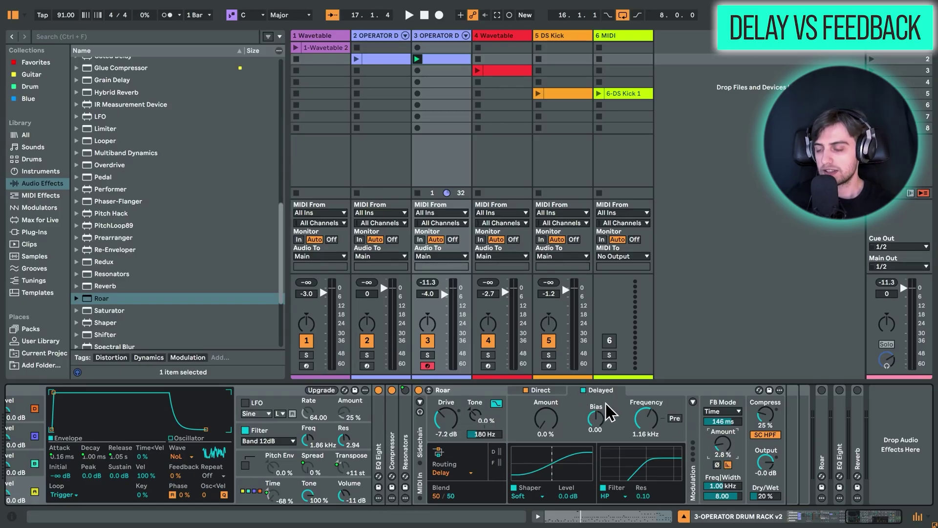
pyautogui.click(544, 395)
pyautogui.click(543, 391)
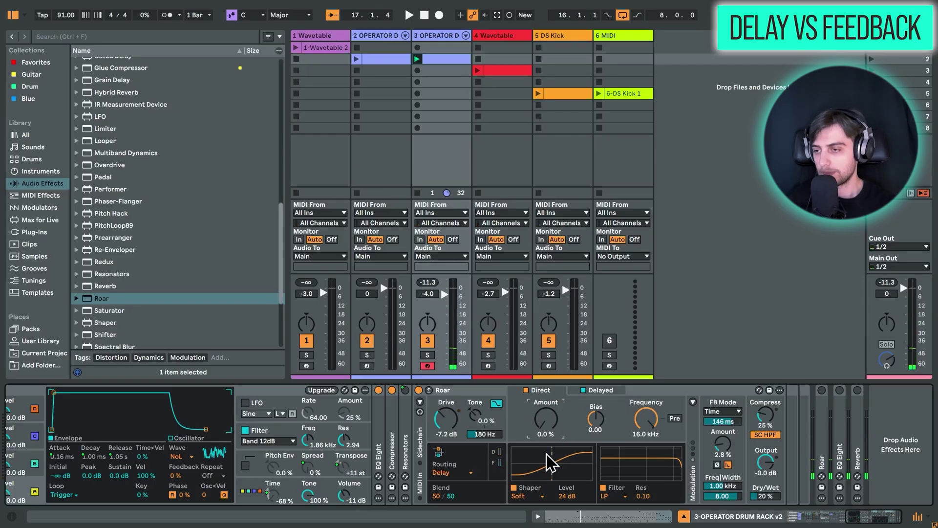
# - Set the Delayed stage's shaper amount to 6.3 % and the feedback amount to 40 %
pyautogui.click(596, 391)
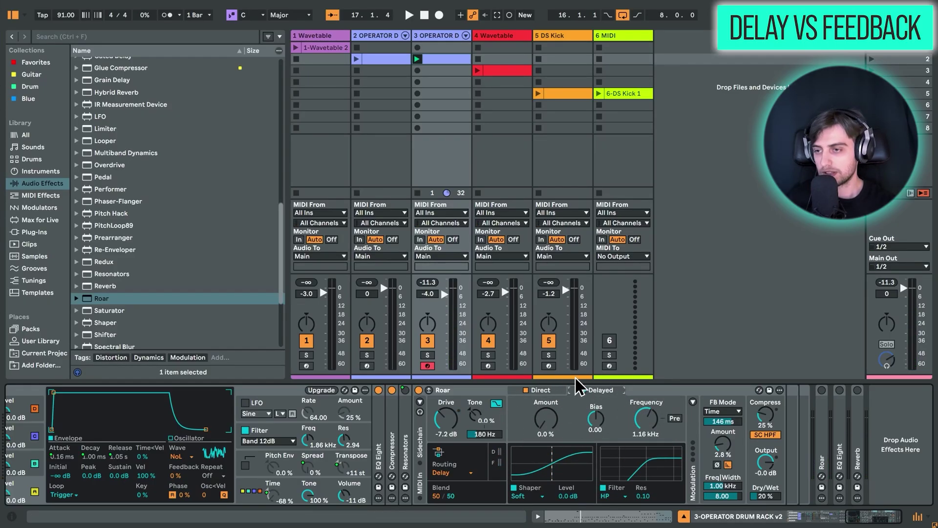
pyautogui.moveTo(546, 418)
pyautogui.mouseDown()
pyautogui.moveTo(546, 393)
pyautogui.moveTo(546, 430)
pyautogui.mouseUp()
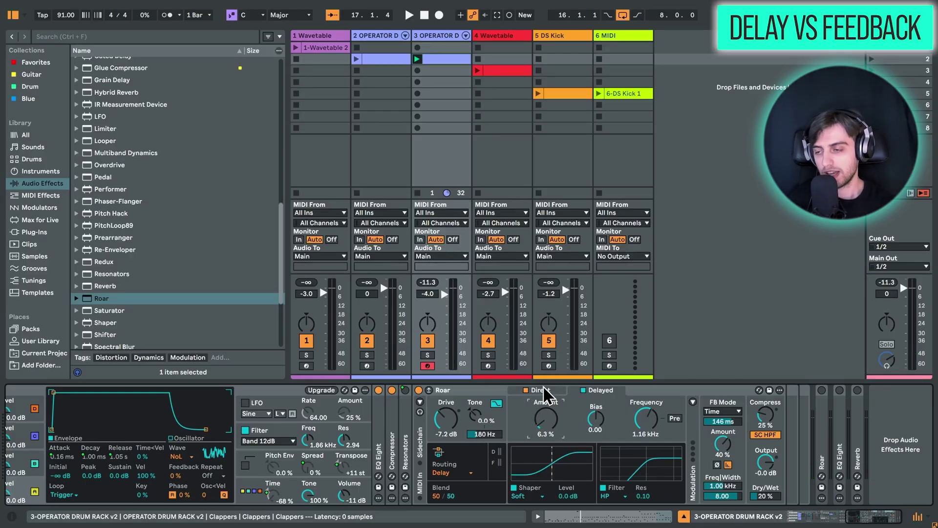
# - Switch the routing back to Feedback, and raise the Direct stage's amount to 40 % with the feedback amount at 62 %
pyautogui.click(494, 462)
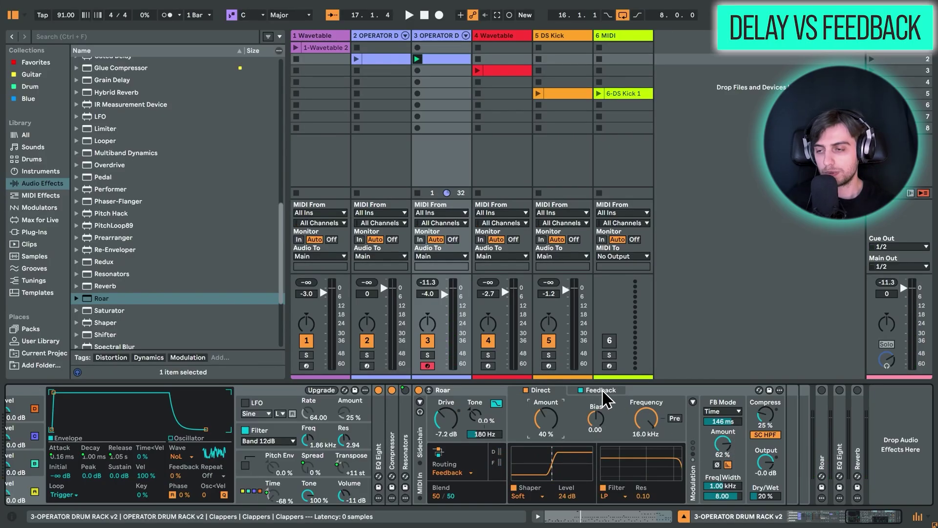
pyautogui.click(602, 390)
pyautogui.click(546, 391)
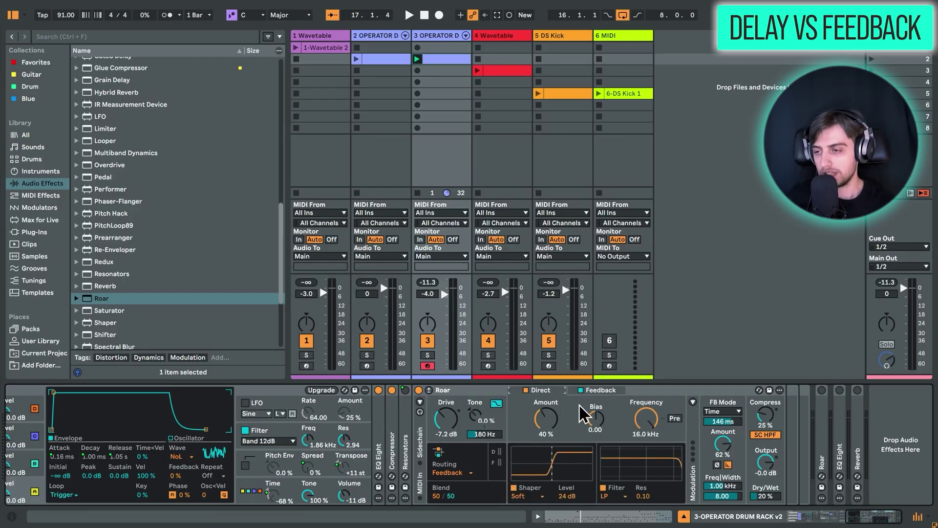
# - Switch the Clappers Roar's routing to Delay and show the Delayed stage's settings
pyautogui.click(453, 472)
pyautogui.click(449, 462)
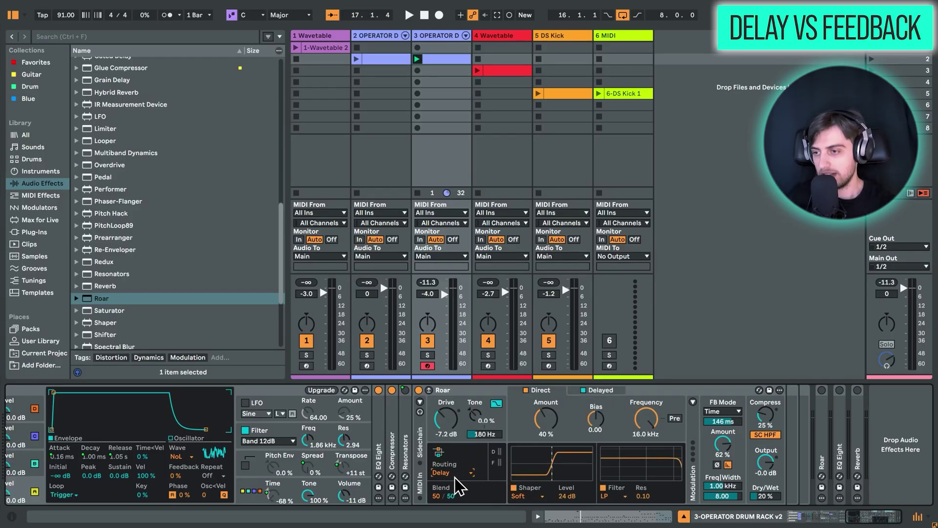
pyautogui.click(602, 391)
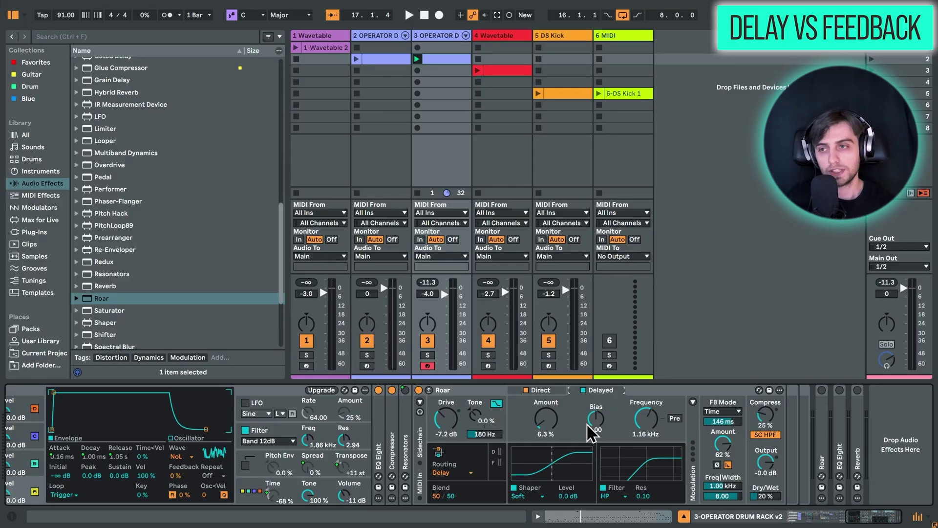
# - Show the 4 Wavetable track's devices, bypass its Roar, and launch scene 3 to hear the unprocessed sound
pyautogui.click(503, 72)
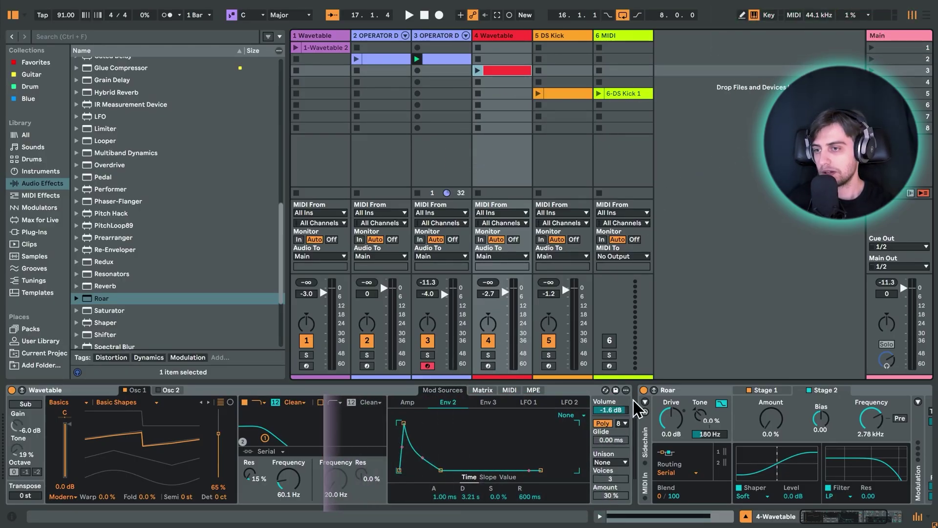
pyautogui.click(644, 391)
pyautogui.moveTo(829, 517); pyautogui.dragTo(731, 520)
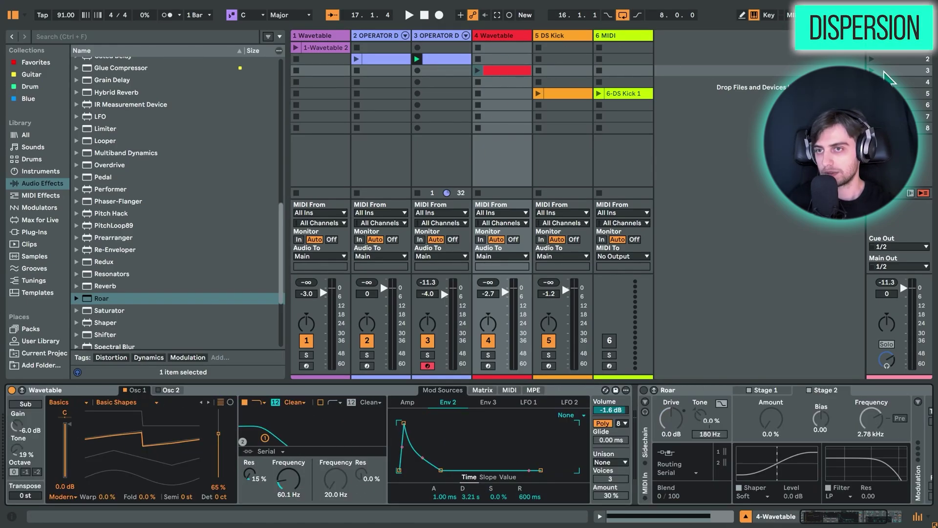
pyautogui.click(873, 70)
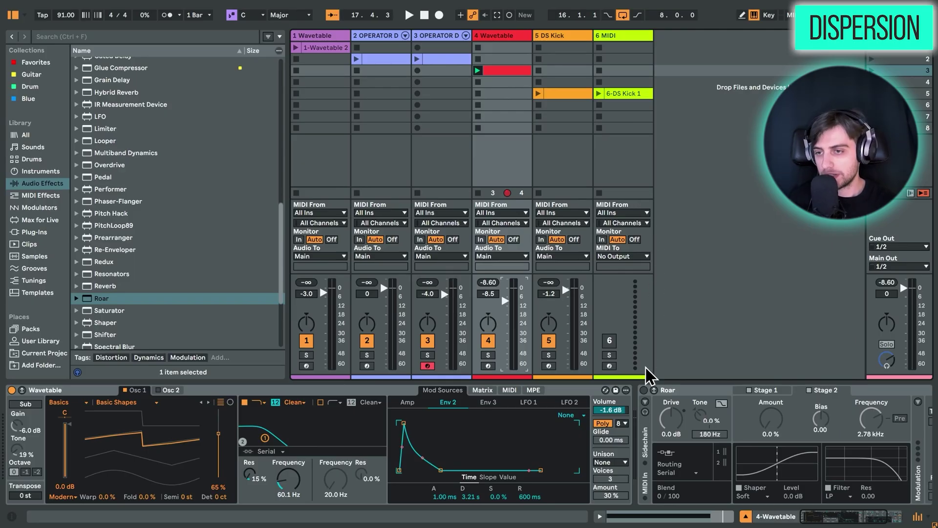
# - Turn the Wavetable track's Roar back on and show Stage 1 with its dispersion filter
pyautogui.click(644, 390)
pyautogui.moveTo(868, 519); pyautogui.dragTo(874, 519)
pyautogui.click(726, 391)
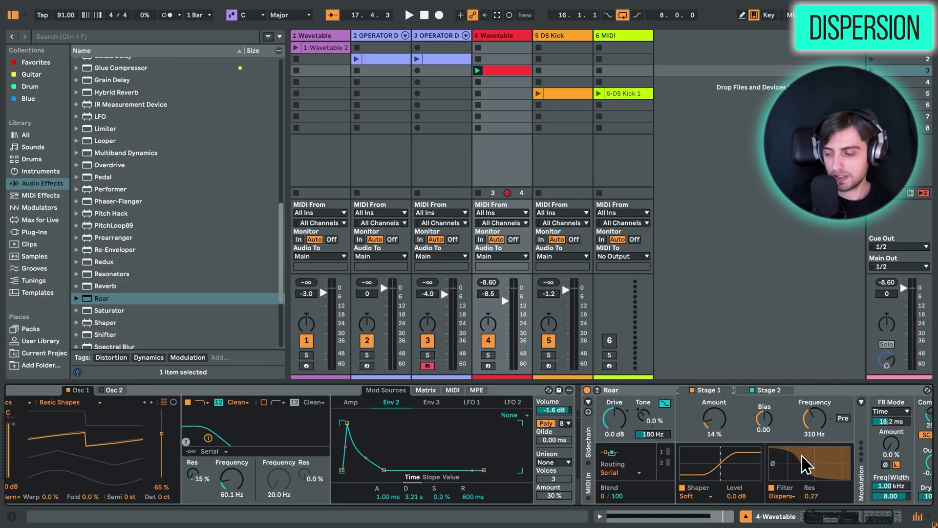
# - Compare the Wavetable clip with Roar bypassed and with Roar active during playback
pyautogui.click(586, 389)
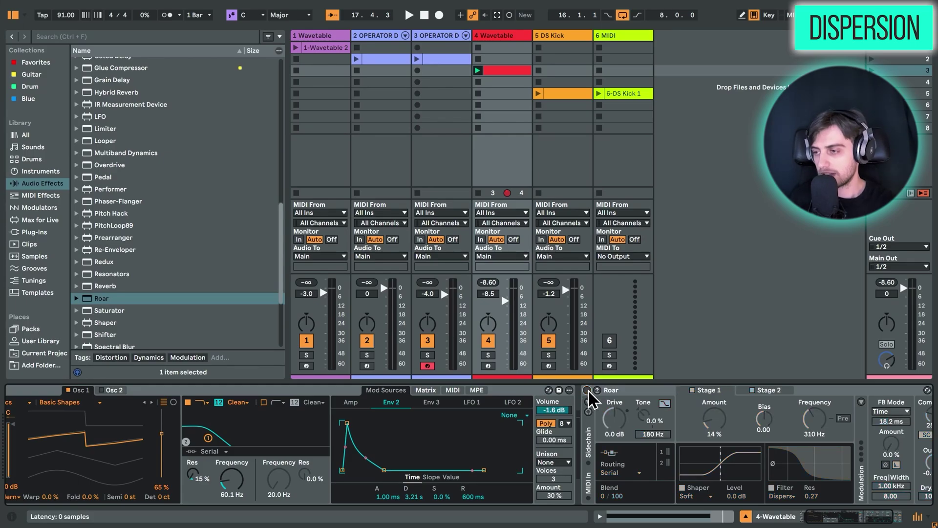
pyautogui.press('space')
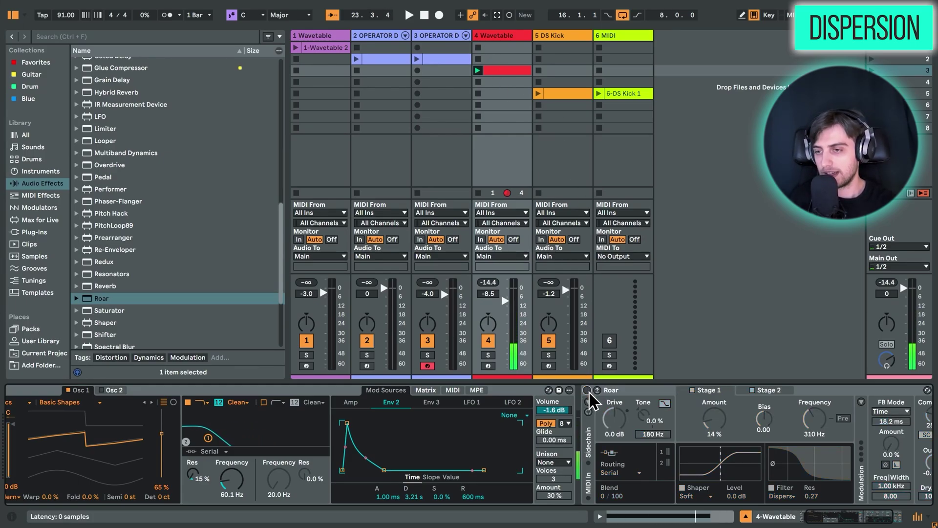
pyautogui.click(587, 389)
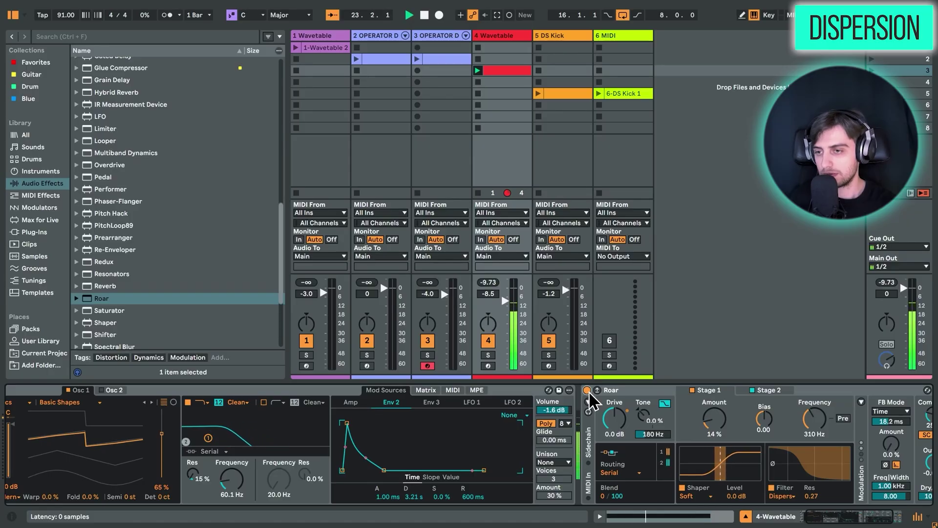
pyautogui.press('space')
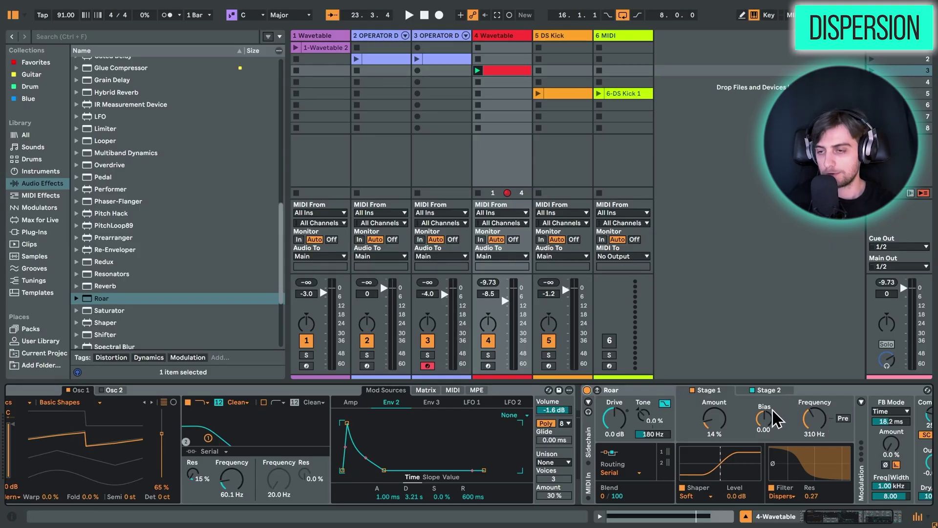
# - Raise Stage 1's amount to 52 % and lower its dispersion filter frequency to 263 Hz during playback
pyautogui.press('space')
pyautogui.moveTo(714, 419)
pyautogui.mouseDown()
pyautogui.moveTo(714, 391)
pyautogui.moveTo(714, 410)
pyautogui.mouseUp()
pyautogui.moveTo(814, 418)
pyautogui.mouseDown()
pyautogui.moveTo(814, 401)
pyautogui.moveTo(814, 425)
pyautogui.mouseUp()
pyautogui.press('space')
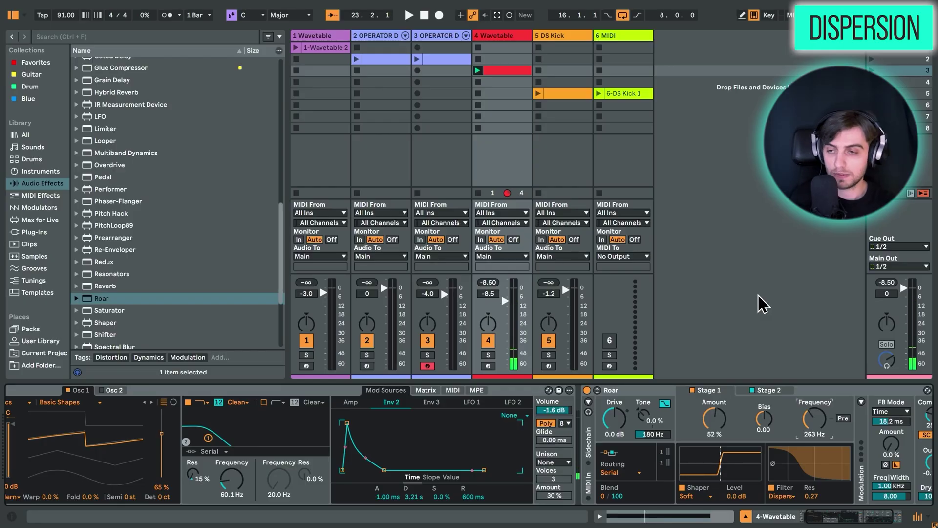
# - Adjust Roar's Dry/Wet on the Wavetable track and audition the result
pyautogui.moveTo(867, 521); pyautogui.dragTo(877, 522)
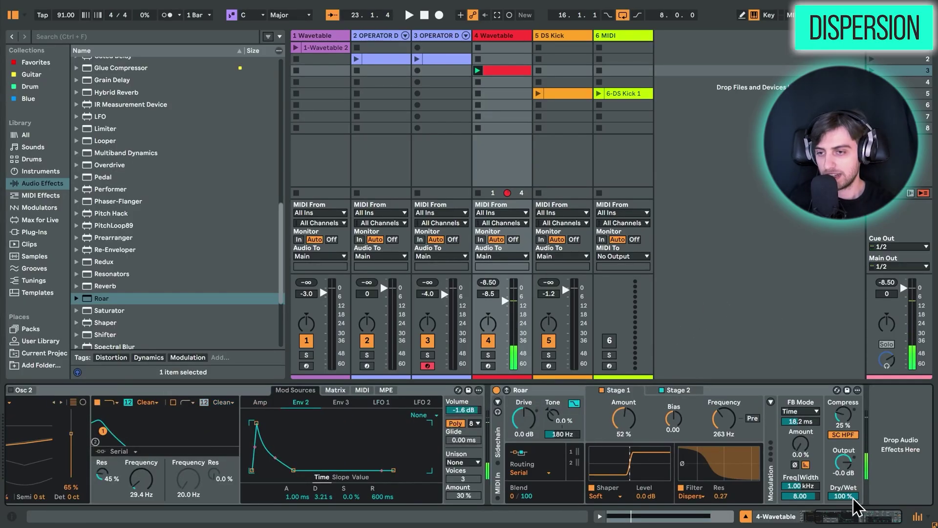
pyautogui.moveTo(843, 495)
pyautogui.mouseDown()
pyautogui.moveTo(843, 512)
pyautogui.moveTo(843, 495)
pyautogui.mouseUp()
pyautogui.press('space')
pyautogui.press('space')
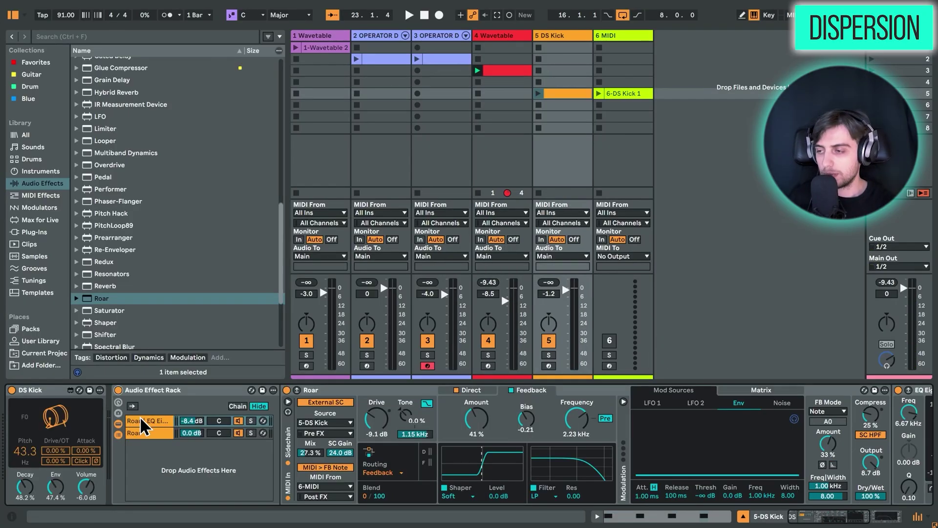
# - Bypass the DS Kick track's Audio Effect Rack and launch scene 5 to hear the dry kick
pyautogui.click(142, 421)
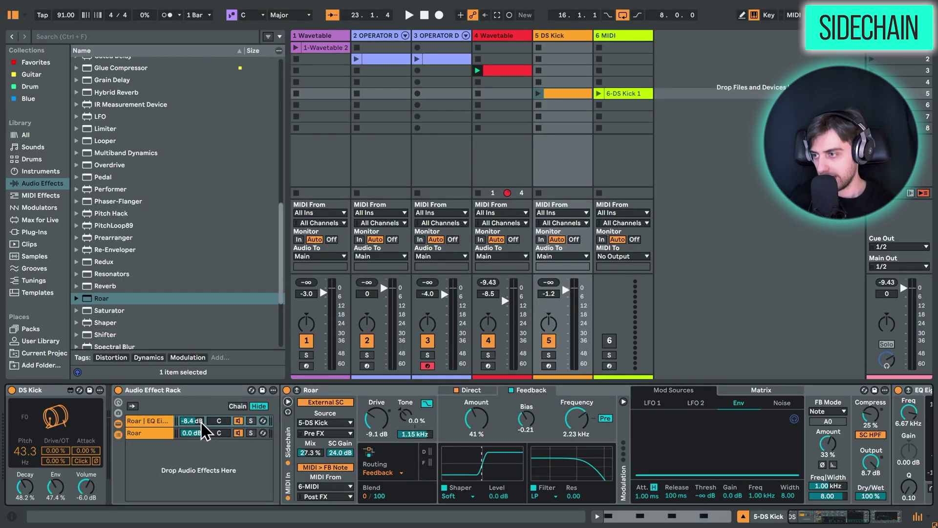
pyautogui.click(117, 391)
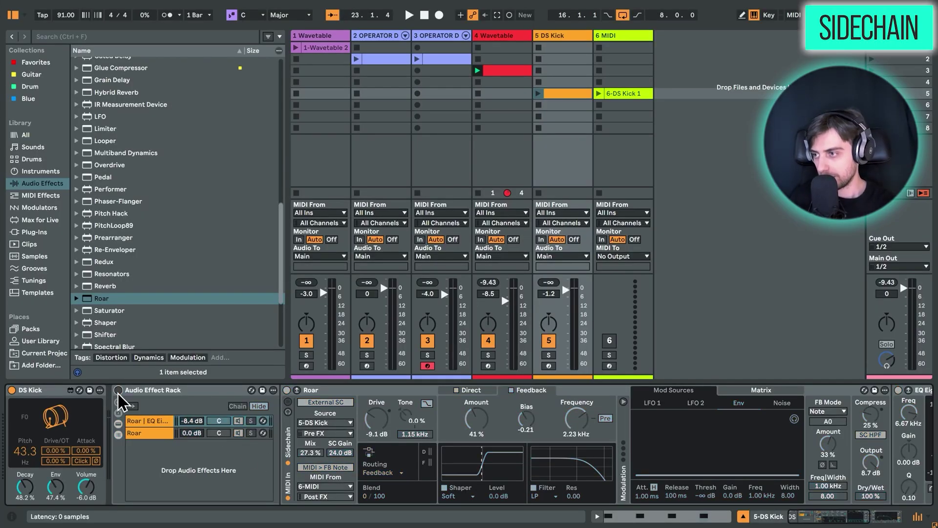
pyautogui.click(41, 390)
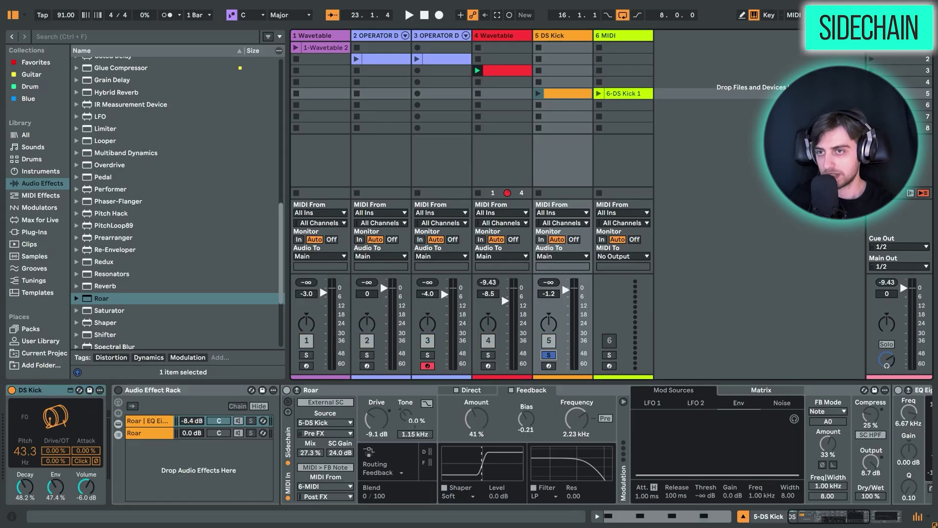
pyautogui.click(872, 94)
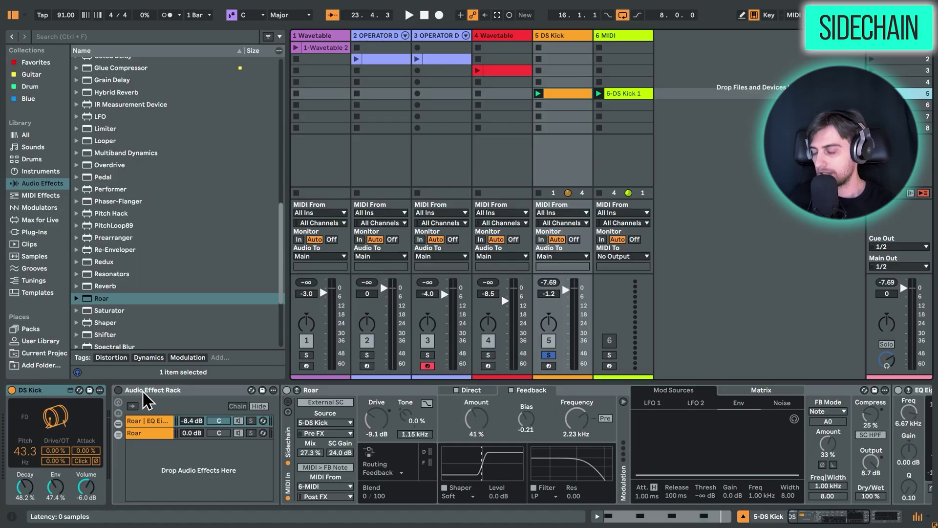
# - With the kick's effect rack active, show the second Roar chain soloed and raise its Stage 1 amount to 58 %
pyautogui.click(145, 423)
pyautogui.click(146, 433)
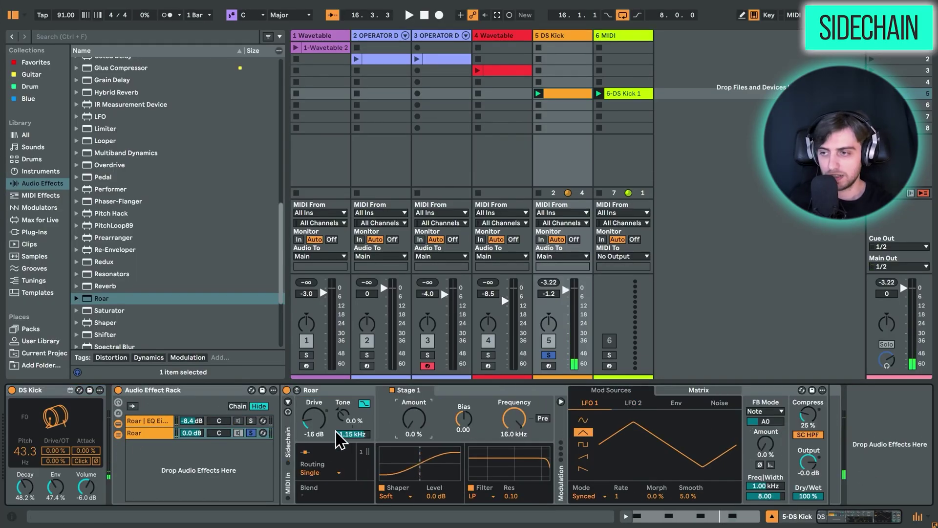
pyautogui.moveTo(418, 415); pyautogui.dragTo(418, 372)
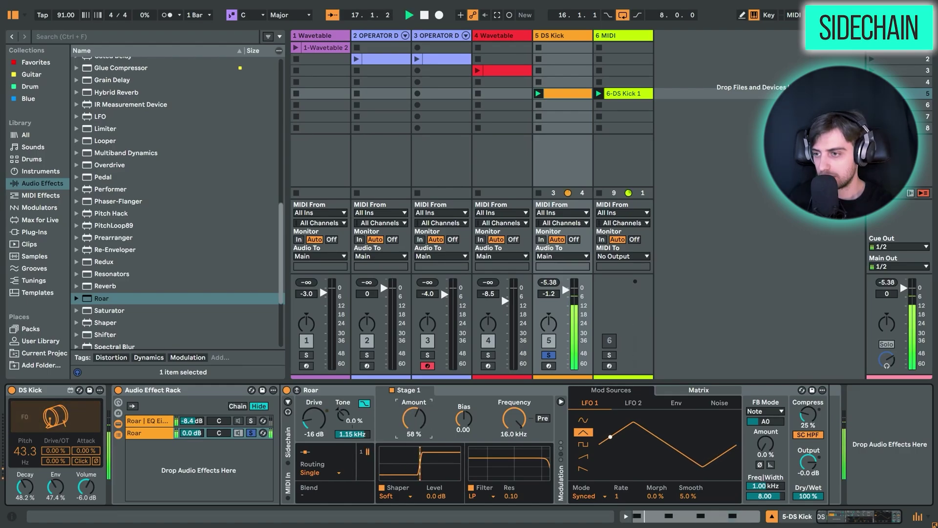
# - Solo the kick rack's Roar and EQ Eight chain, and turn off its Roar's MIDI > FB Note and External SC options
pyautogui.click(164, 419)
pyautogui.click(251, 421)
pyautogui.click(321, 467)
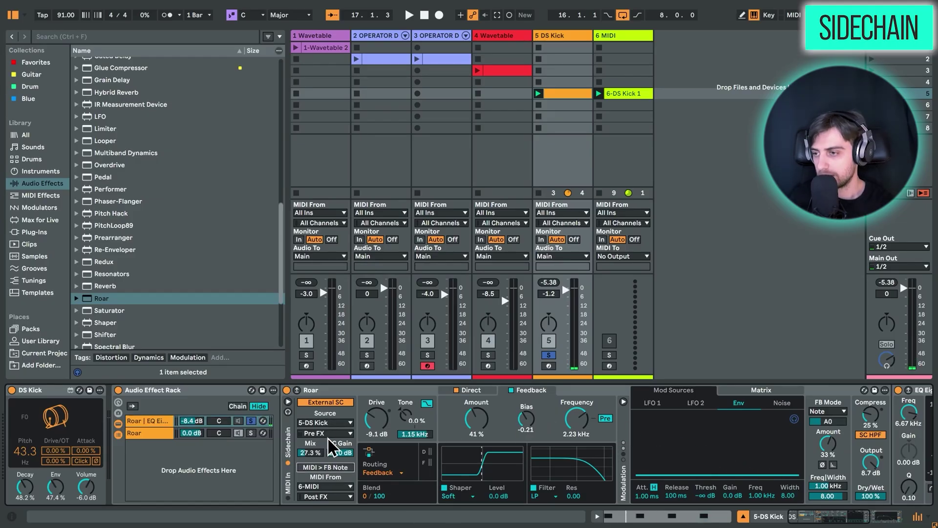
pyautogui.click(331, 402)
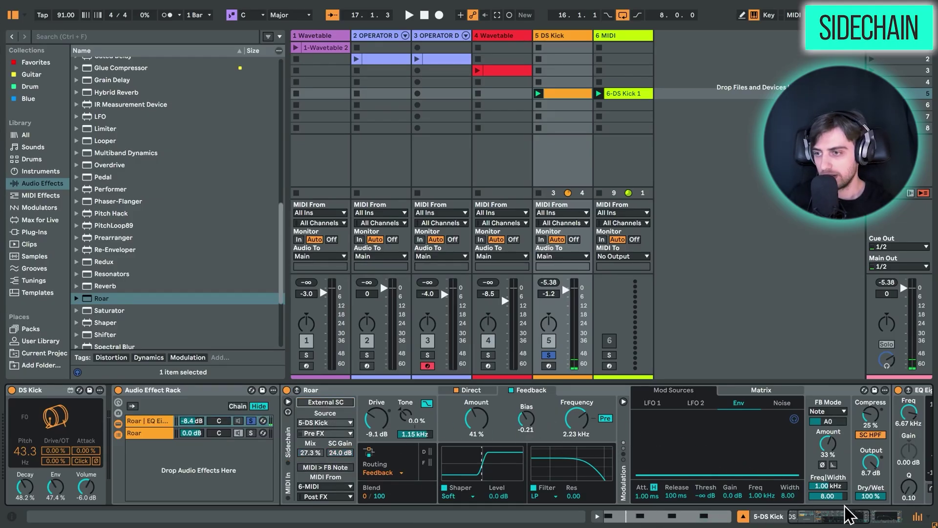
# - Audition the soloed kick chain without the external sidechain and lower Roar's feedback amount to 29 %
pyautogui.click(828, 521)
pyautogui.press('space')
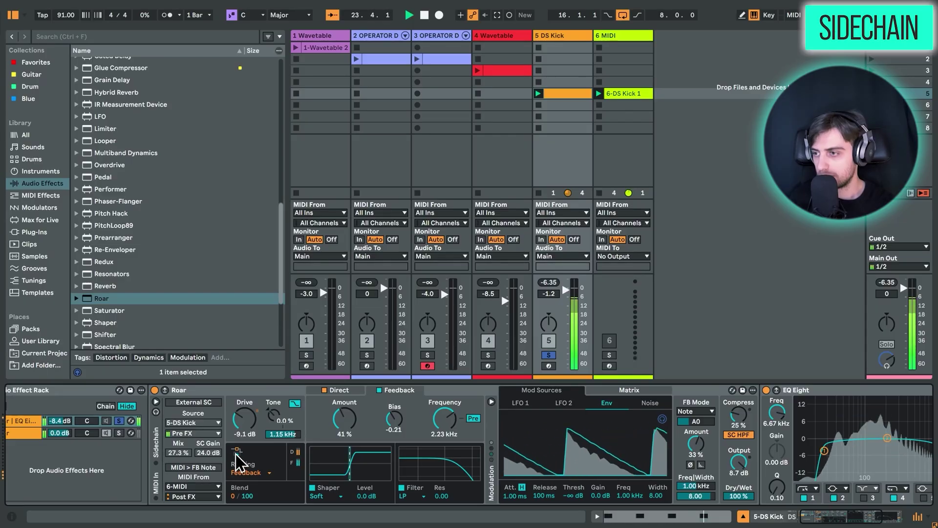
pyautogui.press('space')
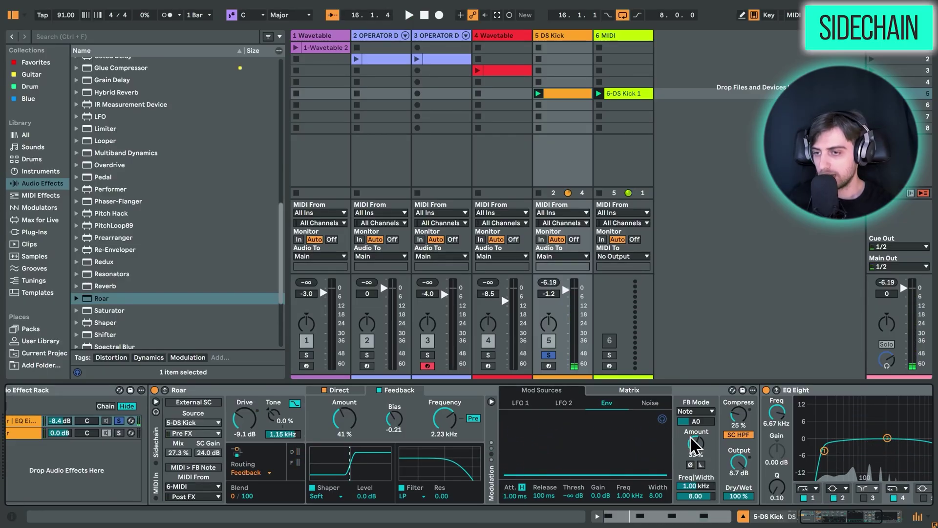
pyautogui.moveTo(697, 442); pyautogui.dragTo(697, 452)
pyautogui.press('space')
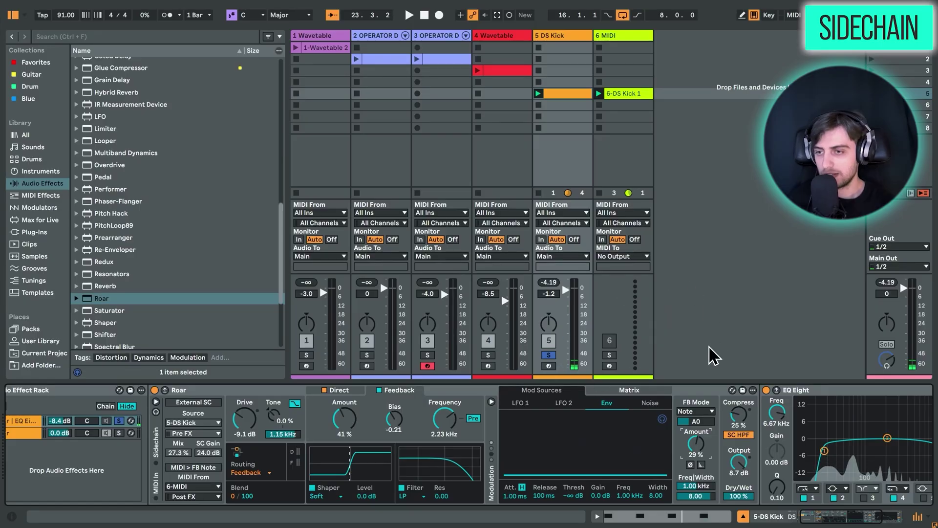
pyautogui.press('space')
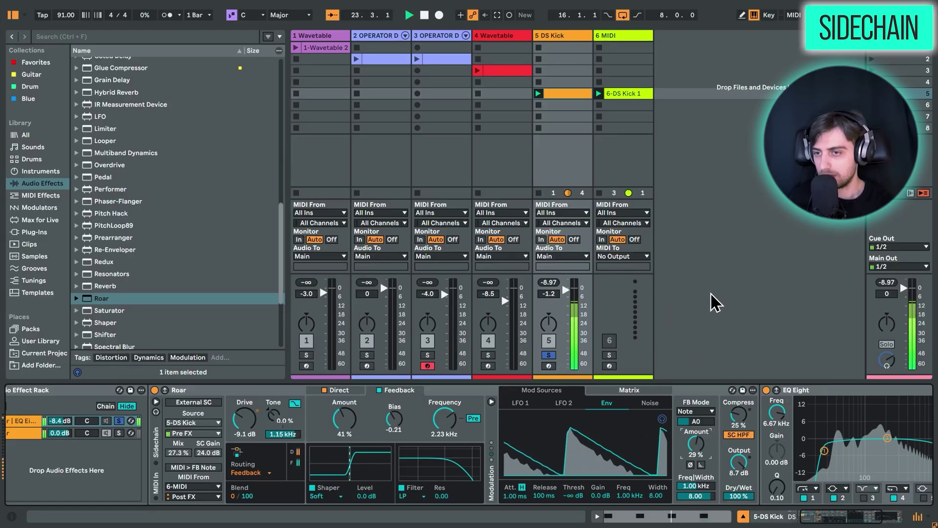
pyautogui.press('space')
# - Turn Roar's External SC back on, and set the sidechain mix to 90.6 %, SC gain to 4.00 dB and drive to -8.8 dB
pyautogui.hscroll(-3, 468, 444)
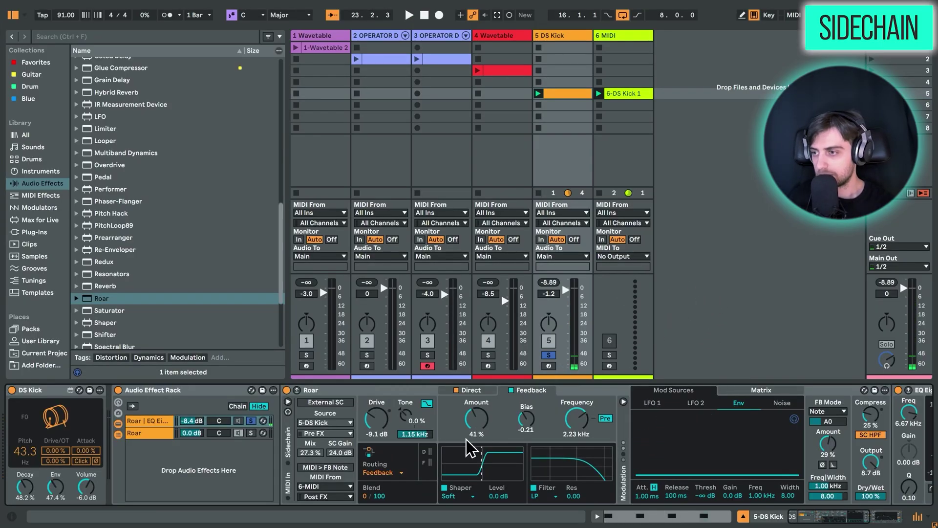
pyautogui.press('space')
pyautogui.click(329, 402)
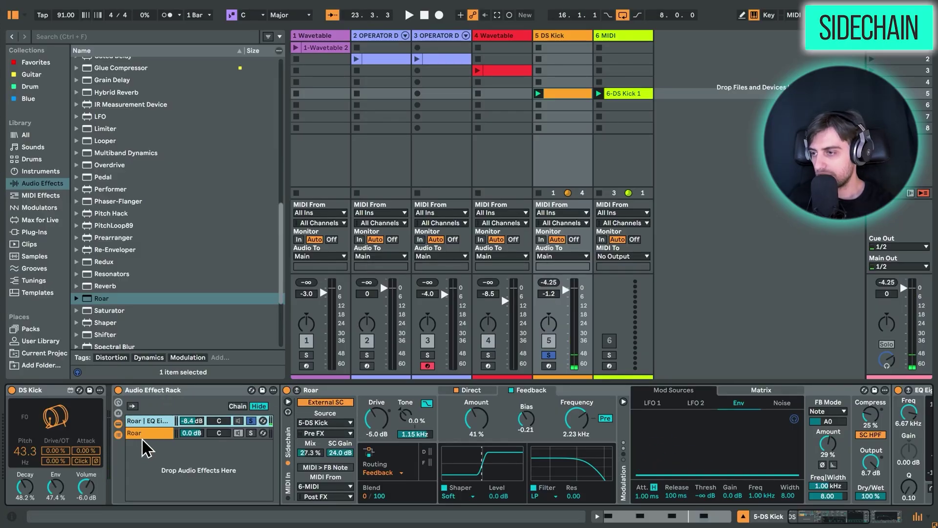
pyautogui.click(315, 433)
pyautogui.click(327, 445)
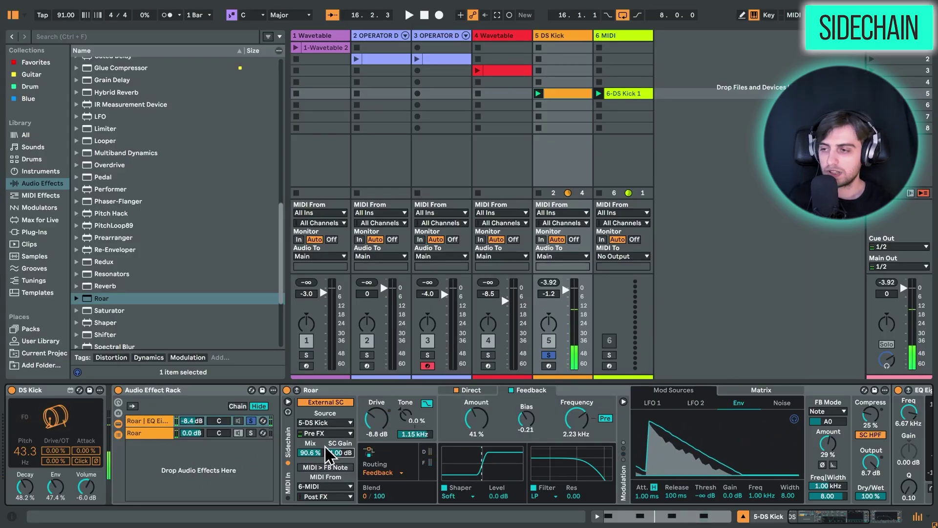
pyautogui.moveTo(327, 443); pyautogui.dragTo(331, 433)
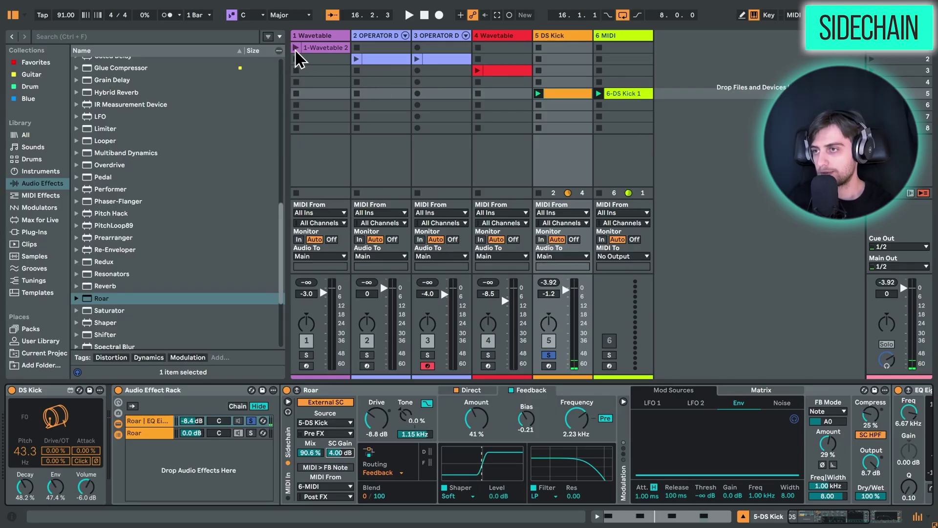
# - Set Roar's external sidechain source to 1-Wavetable and launch the 1-Wavetable 2 clip alongside the kick
pyautogui.click(325, 422)
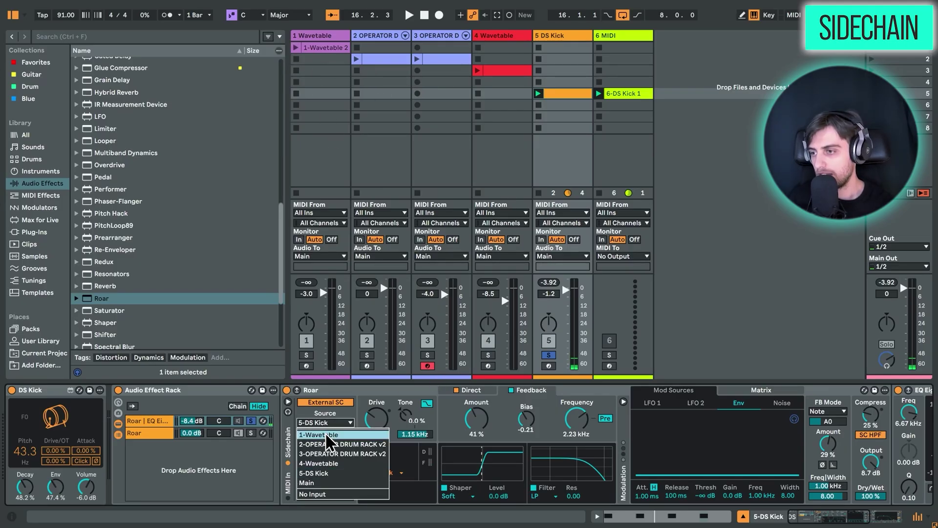
pyautogui.click(324, 432)
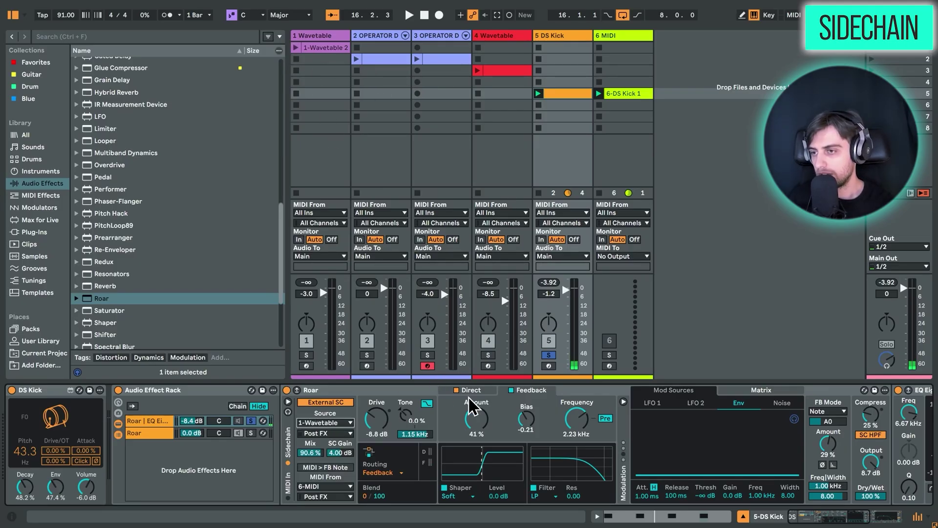
pyautogui.click(296, 47)
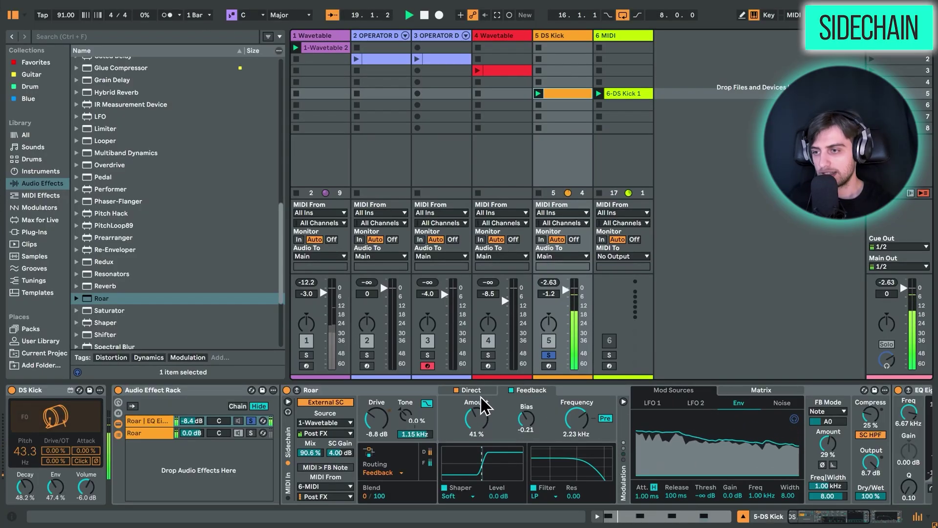
# - Set the Direct stage's amount to 2.4 %, adjust a matrix modulation, and set the drive to -1.9 dB and feedback to 4.3 %
pyautogui.click(465, 391)
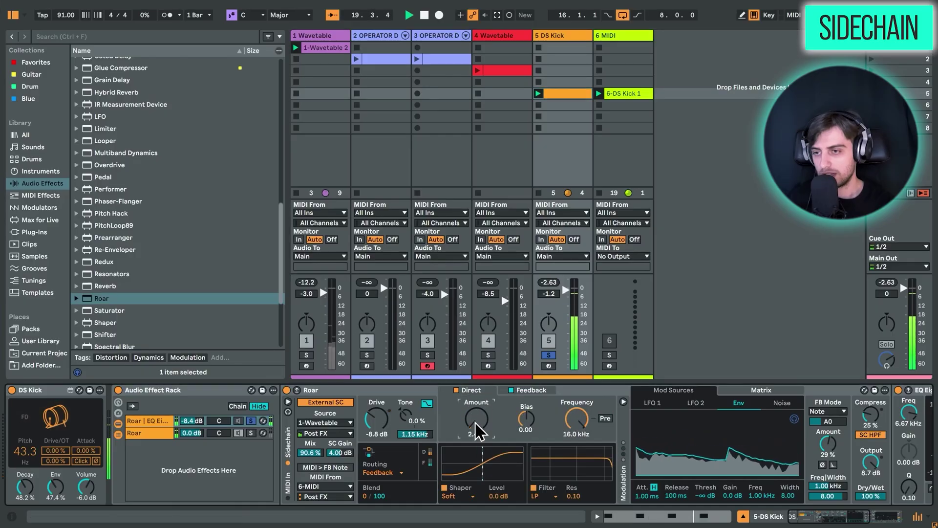
pyautogui.click(760, 390)
pyautogui.moveTo(751, 429); pyautogui.dragTo(751, 425)
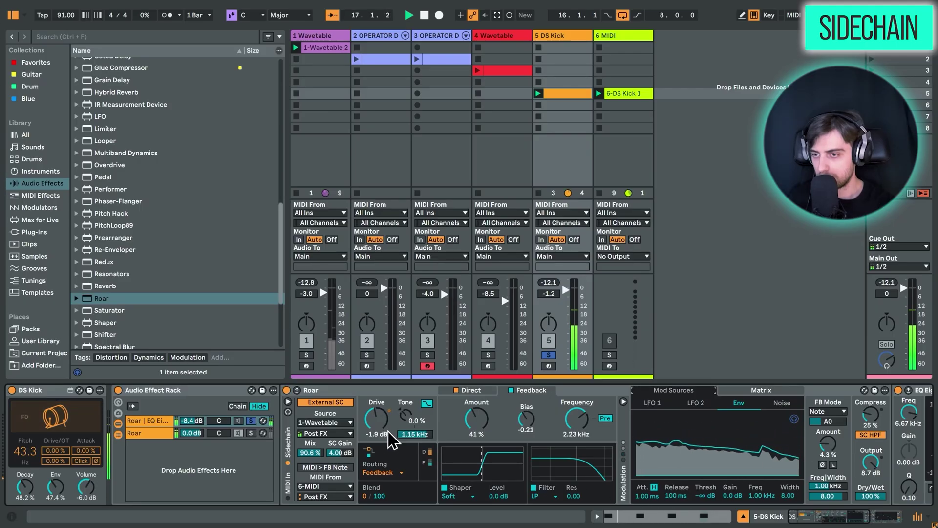
pyautogui.press('space')
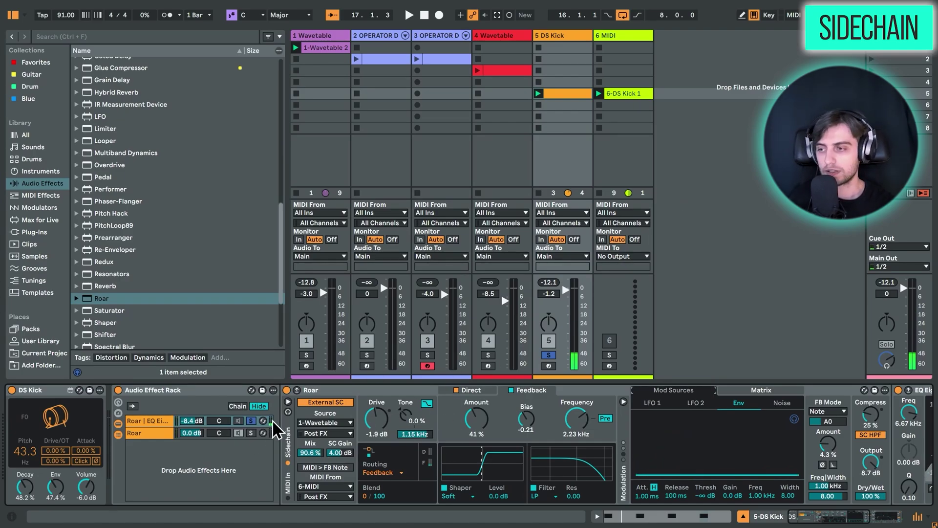
# - Undo the recent Roar sidechain, drive and feedback changes, and solo the rack's Roar and EQ Eight chain
pyautogui.click(197, 391)
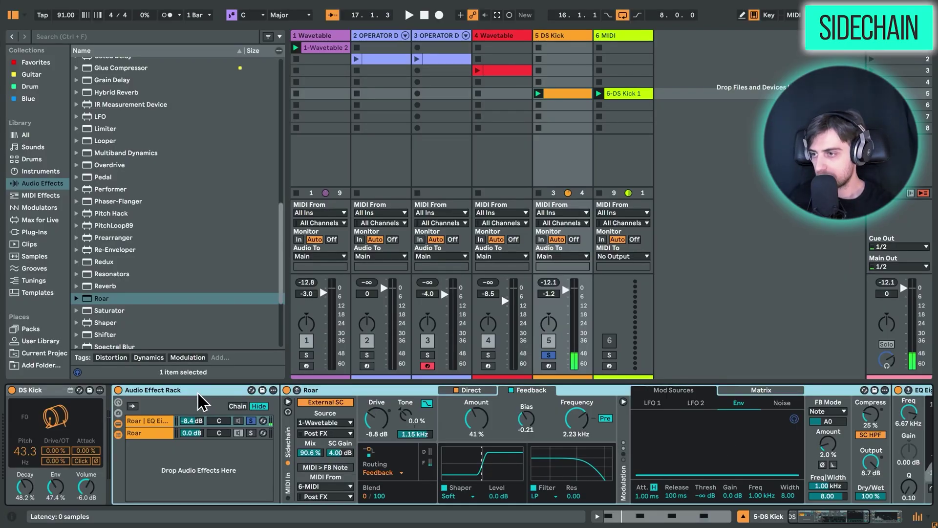
pyautogui.hotkey('ctrl', 'z')
pyautogui.hotkey('ctrl', 'z')
pyautogui.hotkey('ctrl', 'z')
pyautogui.hotkey('ctrl', 'z')
pyautogui.hotkey('ctrl', 'z')
pyautogui.hotkey('ctrl', 'z')
pyautogui.hotkey('ctrl', 'z')
pyautogui.hotkey('ctrl', 'z')
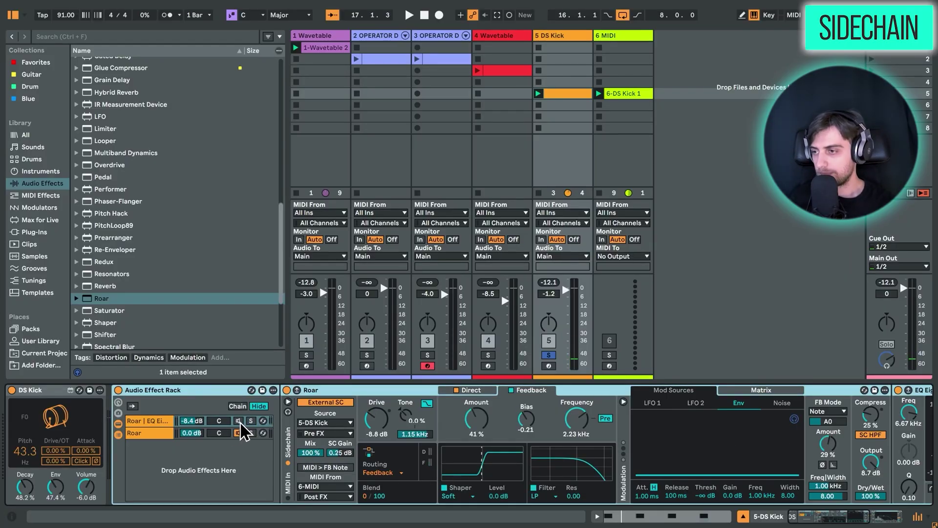
pyautogui.click(248, 420)
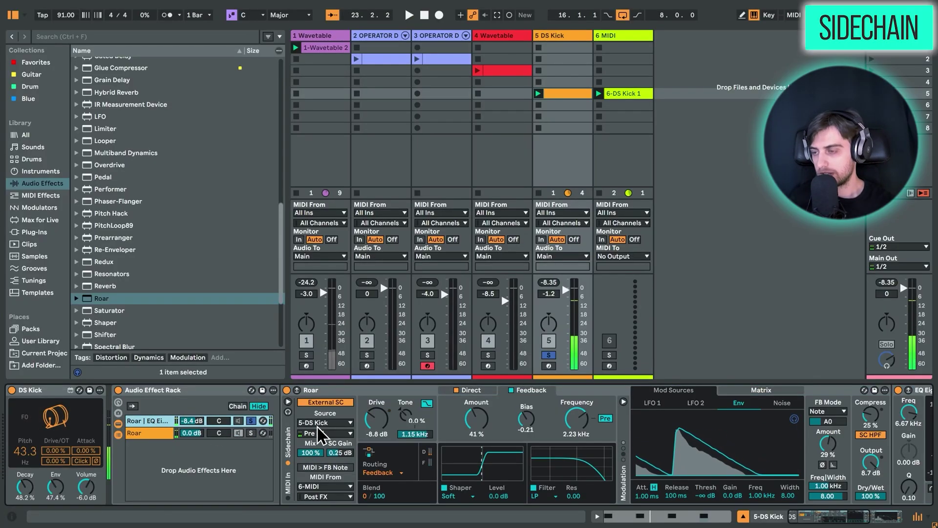
# - Enable Roar's MIDI > FB Note input and inspect the 6-DS Kick 1 clip on the 6 MIDI track
pyautogui.click(317, 467)
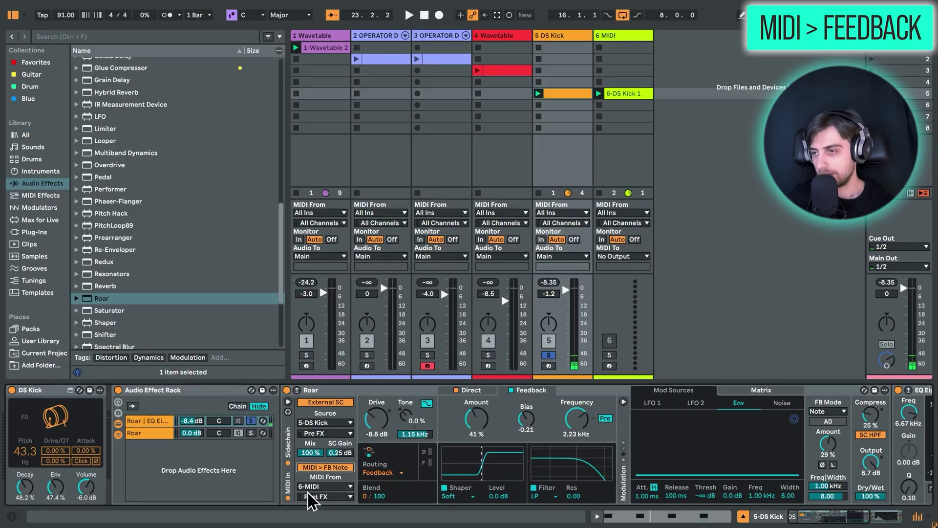
pyautogui.click(609, 35)
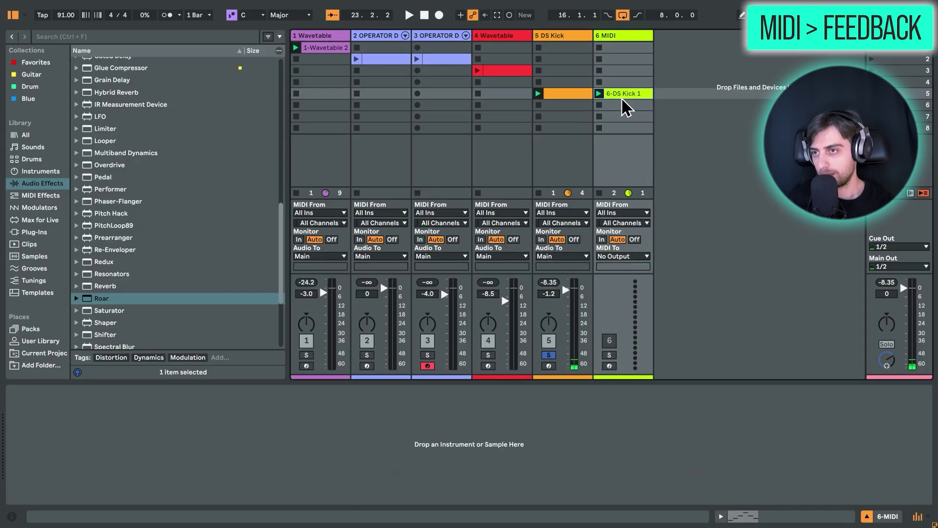
pyautogui.doubleClick(620, 94)
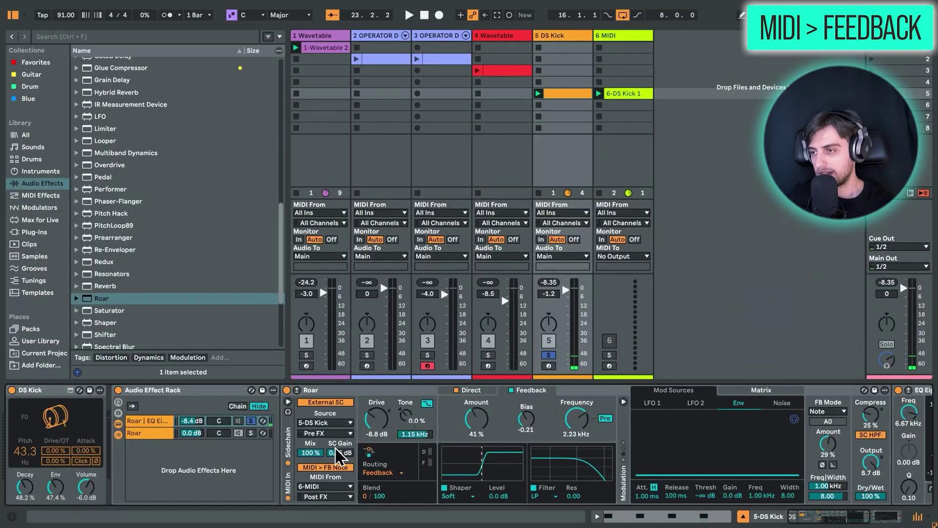
# - Keep 6-MIDI as Roar's MIDI source and raise the Direct stage's amount to 63 % during playback
pyautogui.click(316, 487)
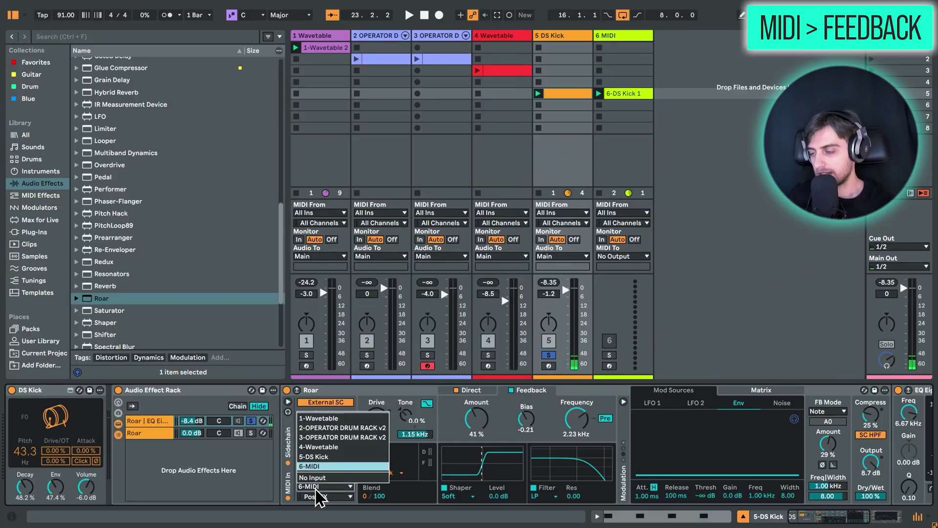
pyautogui.click(315, 489)
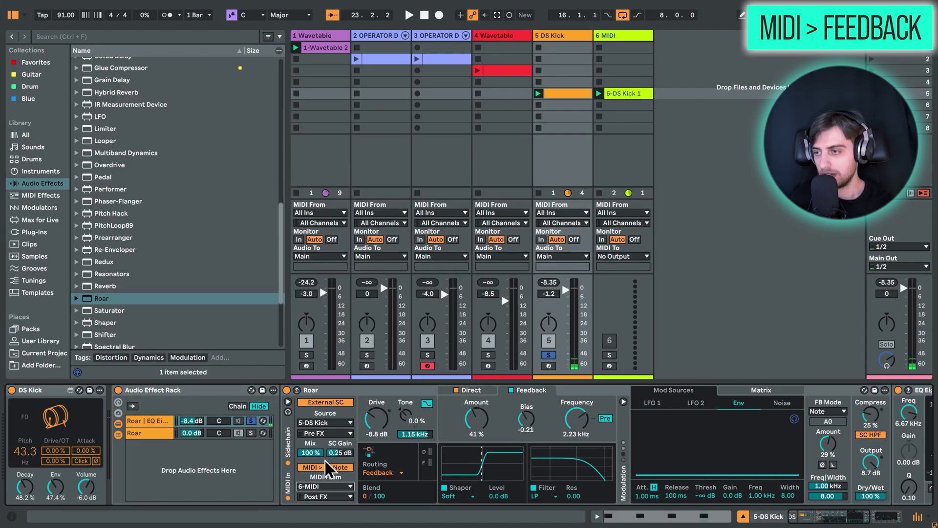
pyautogui.press('space')
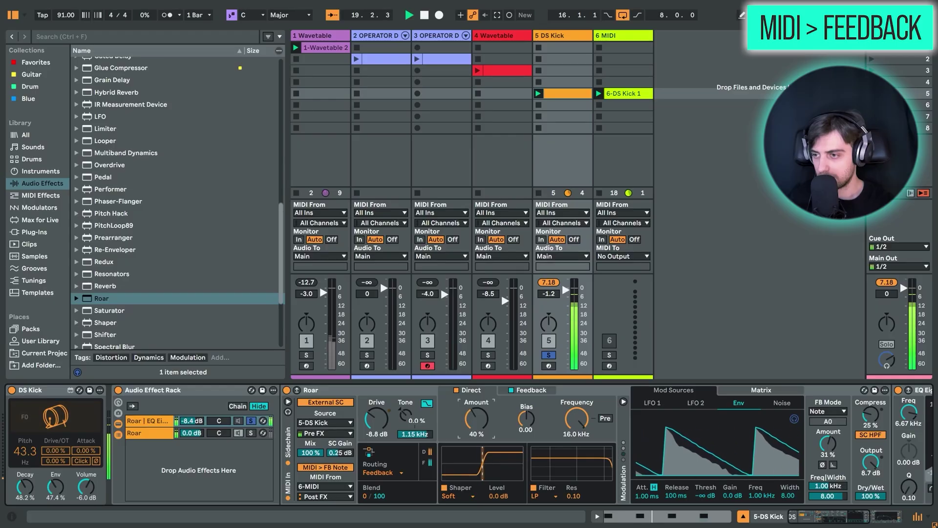
pyautogui.moveTo(476, 418); pyautogui.dragTo(476, 385)
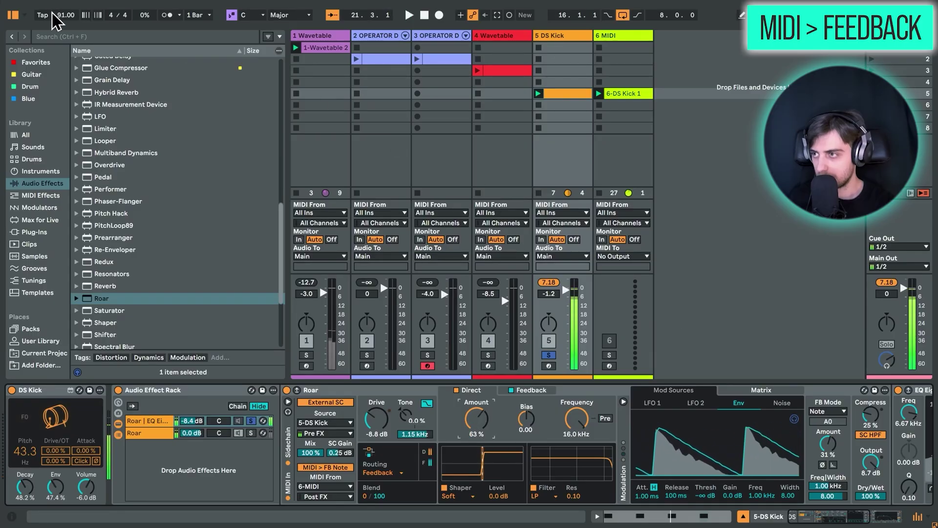
# - Search the browser for "COM" and add a Compressor after Roar in the kick's rack chain
pyautogui.click(66, 37)
pyautogui.write('COM')
pyautogui.doubleClick(94, 74)
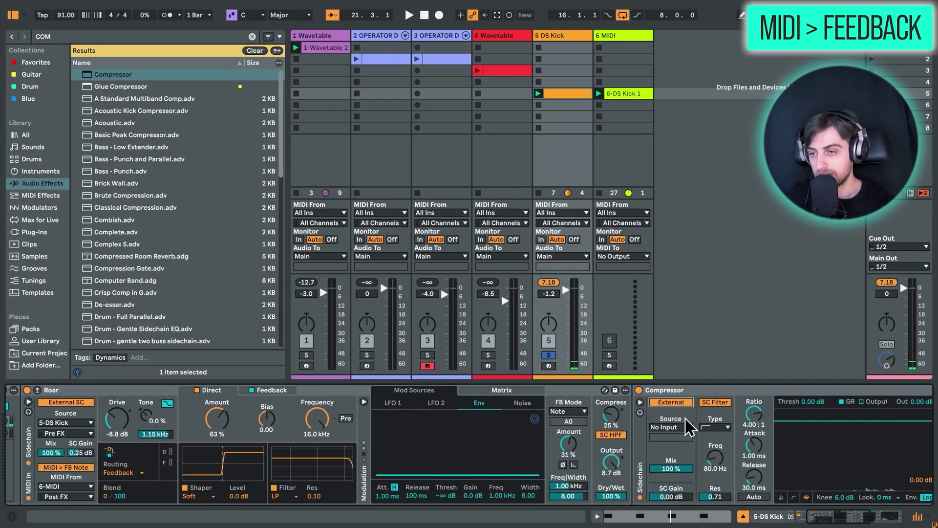
# - Set the Compressor's external sidechain source to 5-DS Kick and audition it with the threshold at -38.0 dB
pyautogui.click(561, 427)
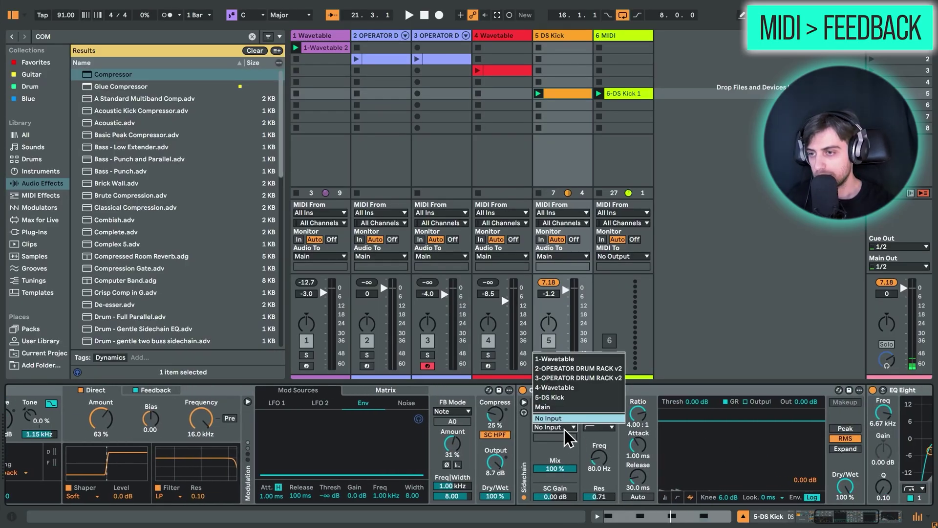
pyautogui.click(562, 397)
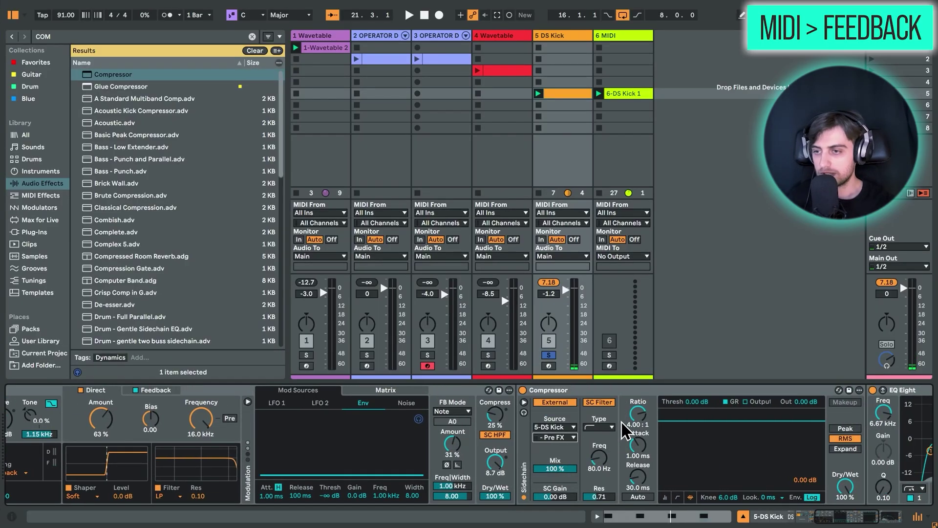
pyautogui.moveTo(844, 514)
pyautogui.mouseDown()
pyautogui.moveTo(808, 518)
pyautogui.moveTo(845, 522)
pyautogui.mouseUp()
pyautogui.press('space')
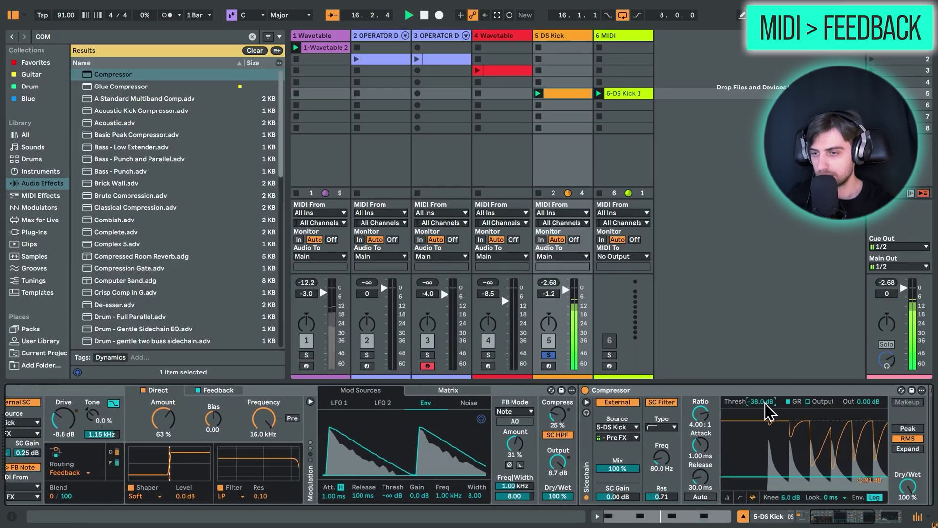
# - Transpose all notes in the 6-DS Kick 1 clip up to the E0–E1 range and start playback
pyautogui.click(629, 95)
pyautogui.press('space')
pyautogui.doubleClick(627, 95)
pyautogui.hotkey('ctrl', 'a')
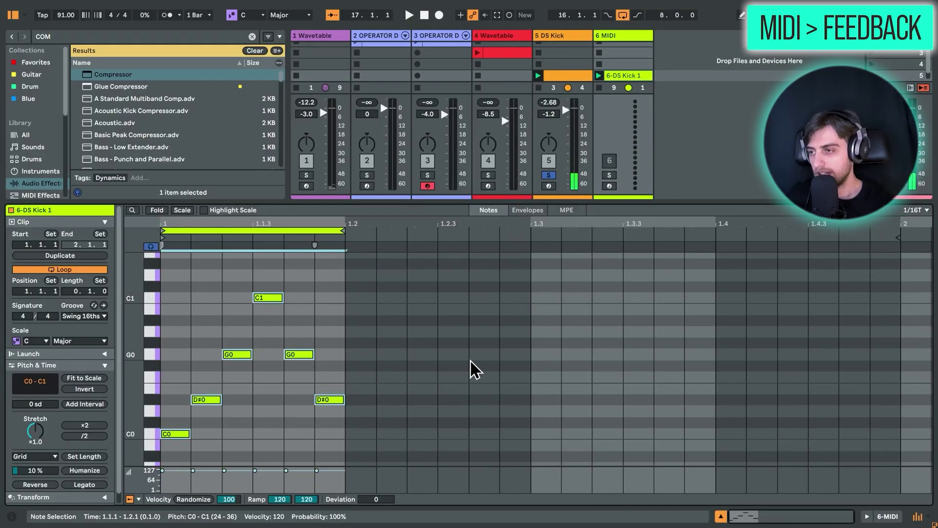
pyautogui.press('Up')
pyautogui.press('Up')
pyautogui.press('Up')
pyautogui.press('Up')
pyautogui.press('space')
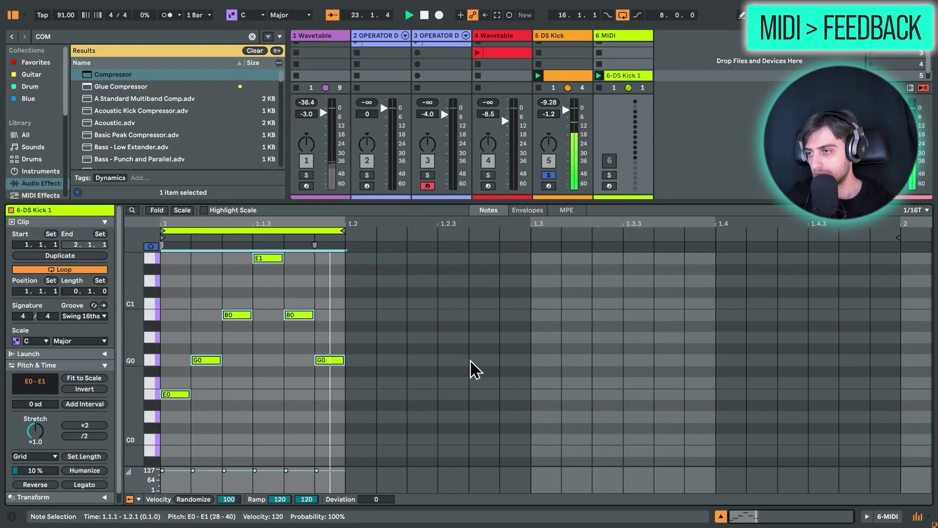
# - Try the clip's notes higher, in the G#0–G#1 range, during playback and transpose them back down
pyautogui.press('Up')
pyautogui.press('Up')
pyautogui.press('Up')
pyautogui.press('Up')
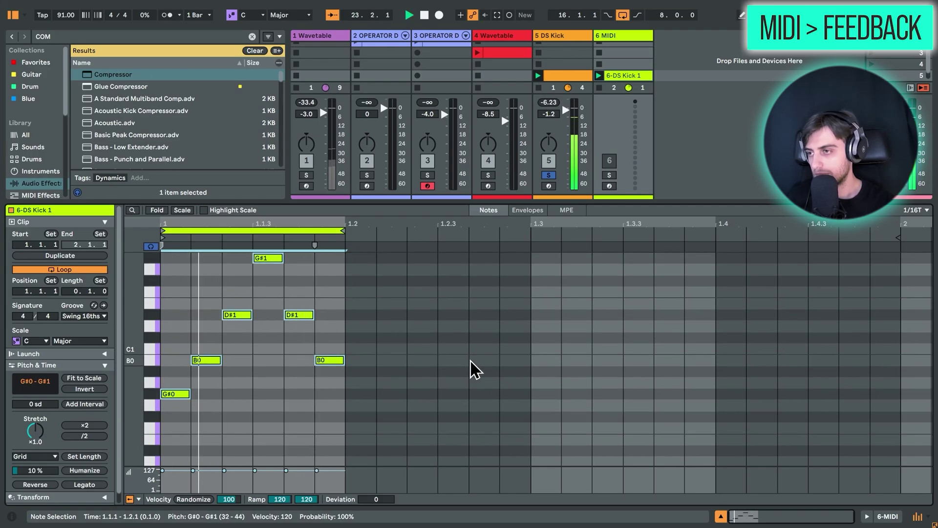
pyautogui.press('Down')
pyautogui.press('Down')
pyautogui.press('Down')
pyautogui.press('Down')
pyautogui.press('Down')
pyautogui.press('Down')
pyautogui.press('Down')
pyautogui.press('Down')
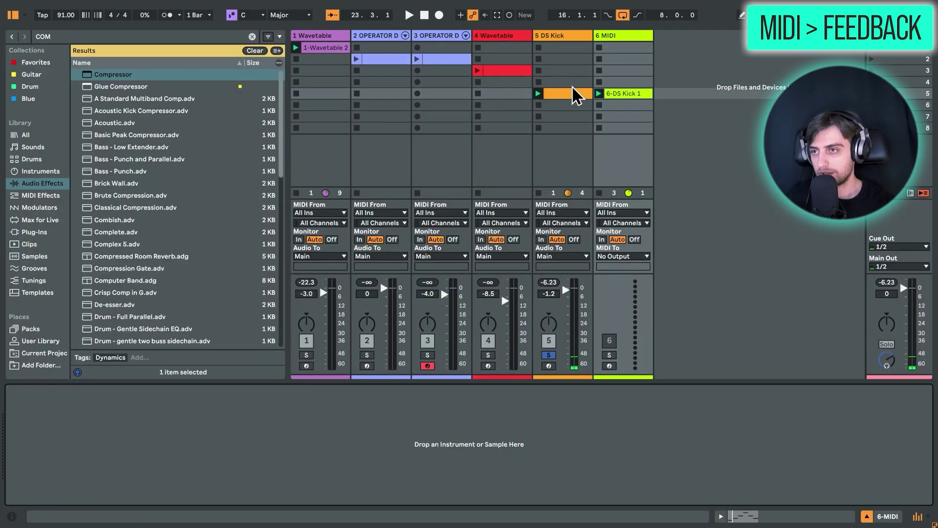
# - Return to the DS Kick track's devices and raise the Roar and Compressor chain's volume to -12.7 dB during playback
pyautogui.click(576, 97)
pyautogui.moveTo(844, 517); pyautogui.dragTo(812, 518)
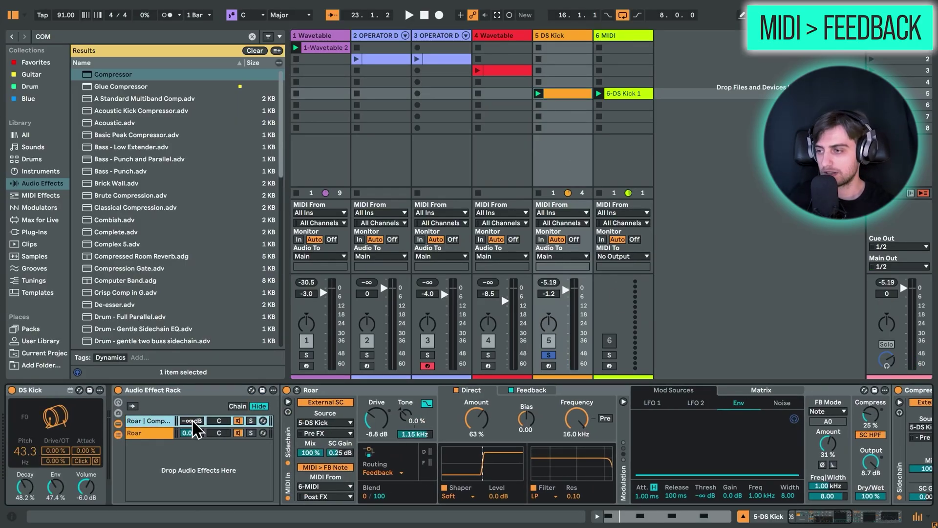
pyautogui.press('space')
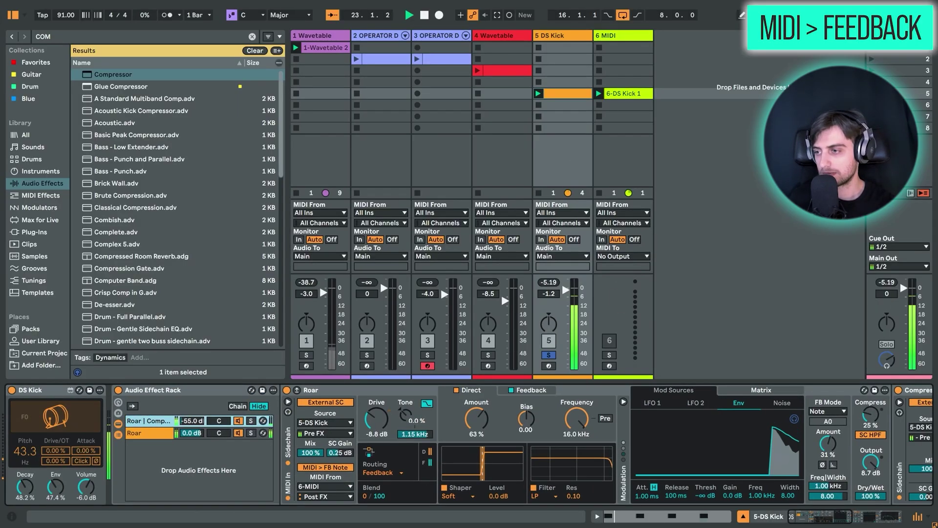
pyautogui.moveTo(191, 420); pyautogui.dragTo(192, 403)
pyautogui.press('space')
pyautogui.hscroll(10, 194, 425)
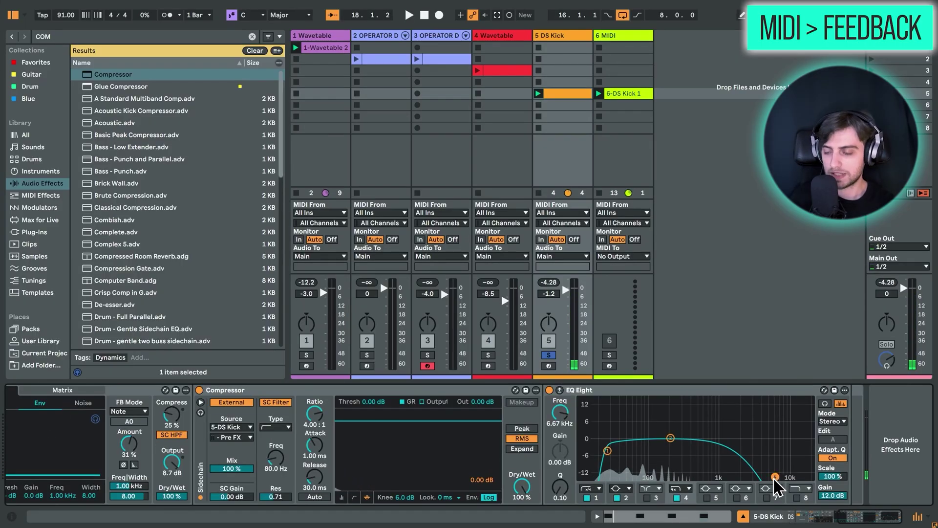
pyautogui.hscroll(-10, 501, 485)
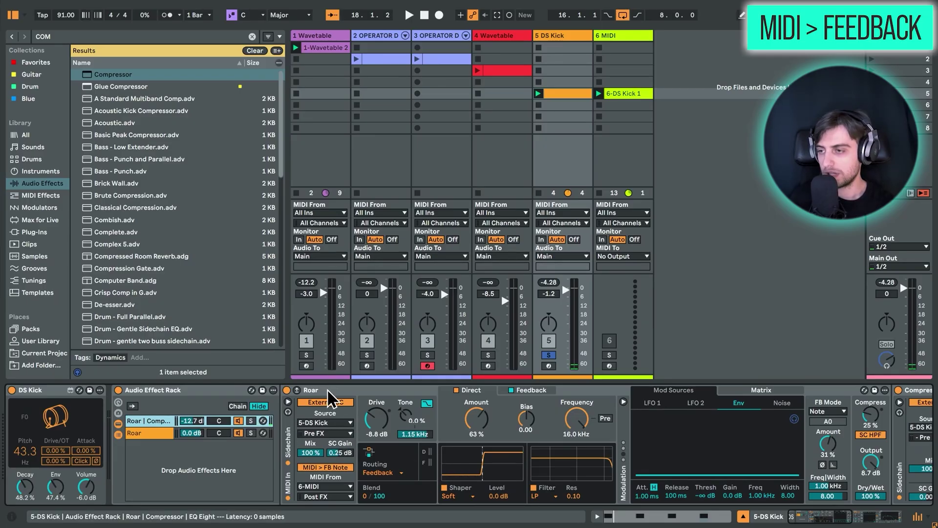